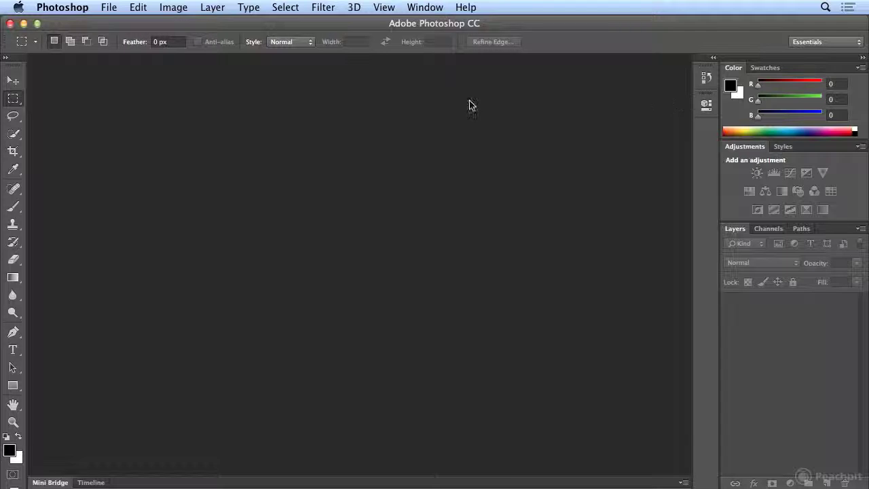
# Open the file pug_01.psd from the 01_introducing_Photoshop folder.
pyautogui.click(106, 8)
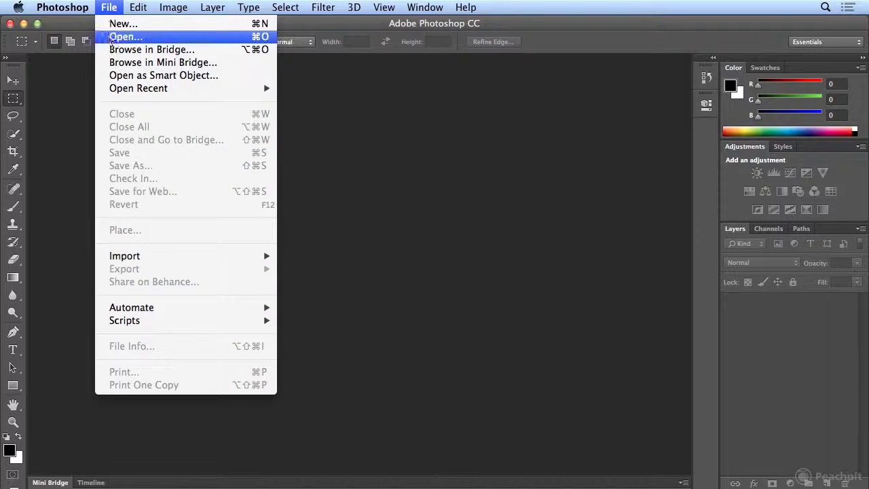
pyautogui.click(108, 36)
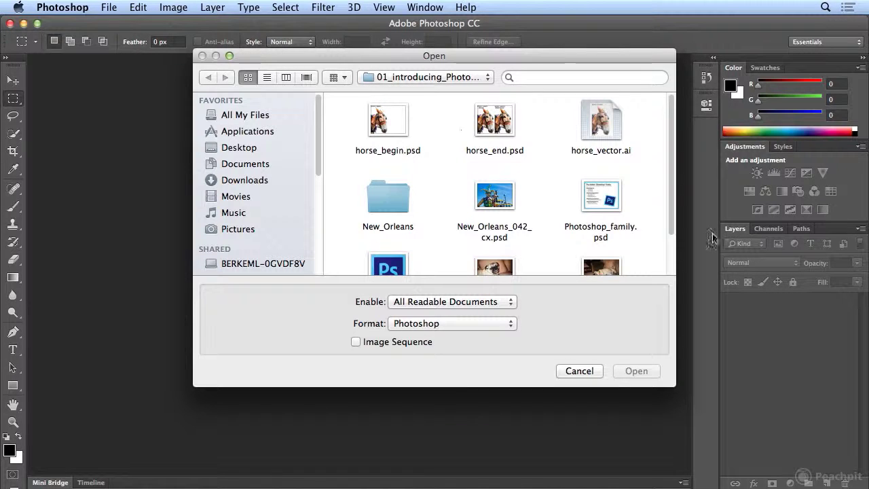
pyautogui.scroll(-2, 512, 243)
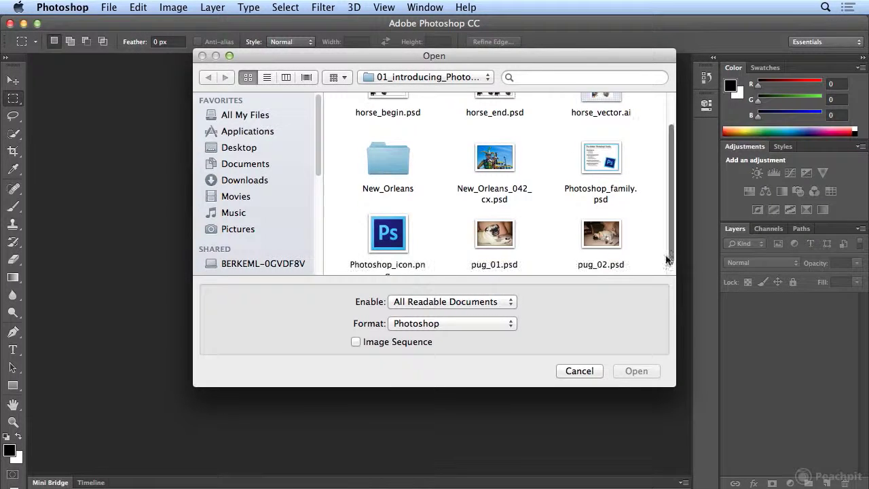
pyautogui.click(505, 241)
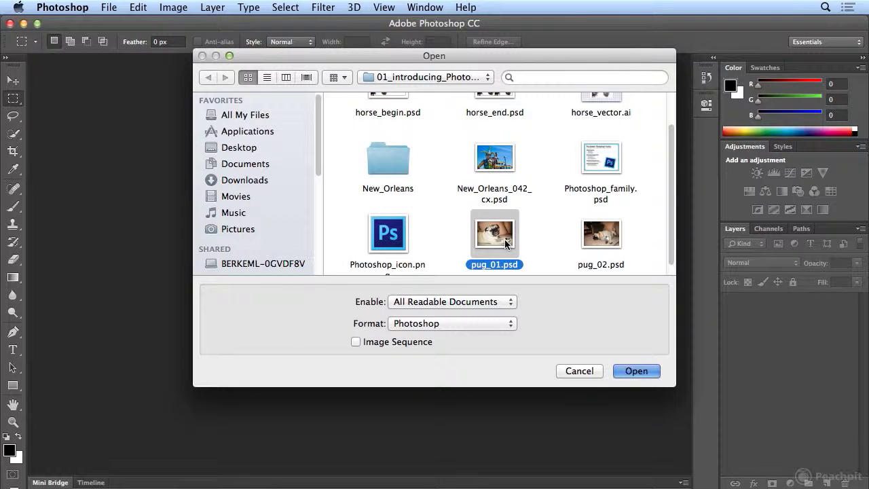
pyautogui.doubleClick(505, 238)
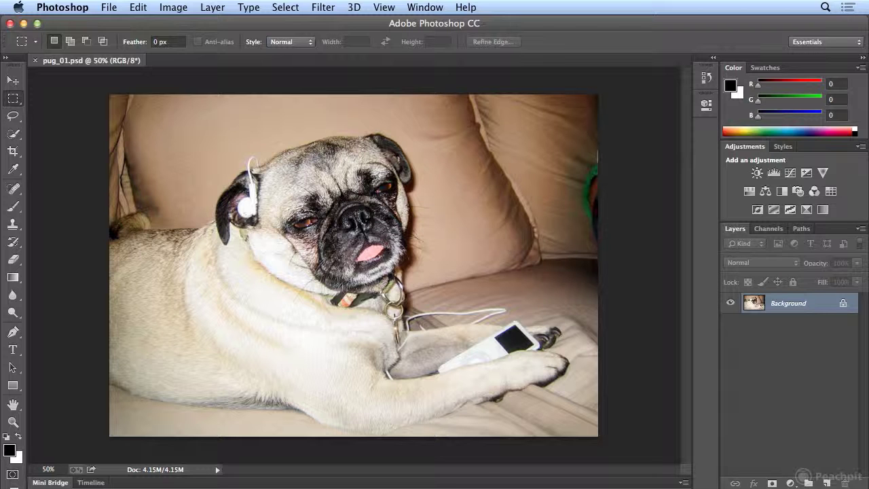
# Expand Mini Bridge, switch to Adobe Bridge and back to Photoshop, and launch Bridge for Mini Bridge.
pyautogui.click(61, 482)
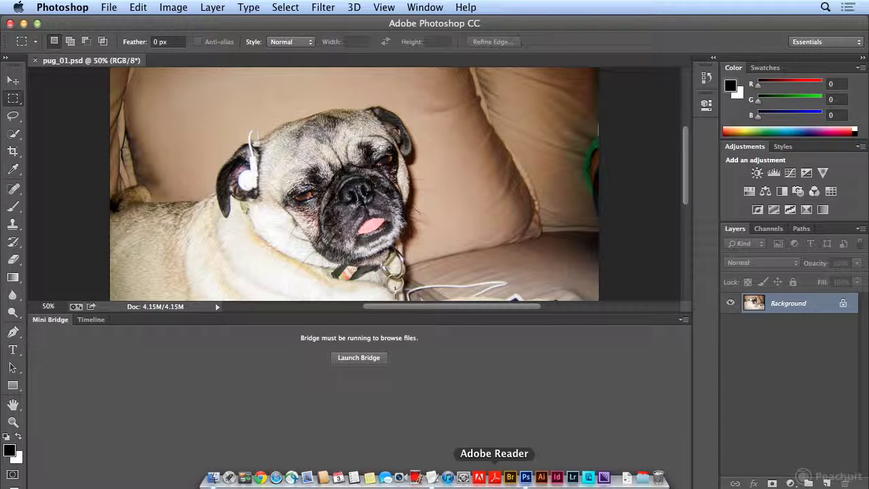
pyautogui.click(511, 477)
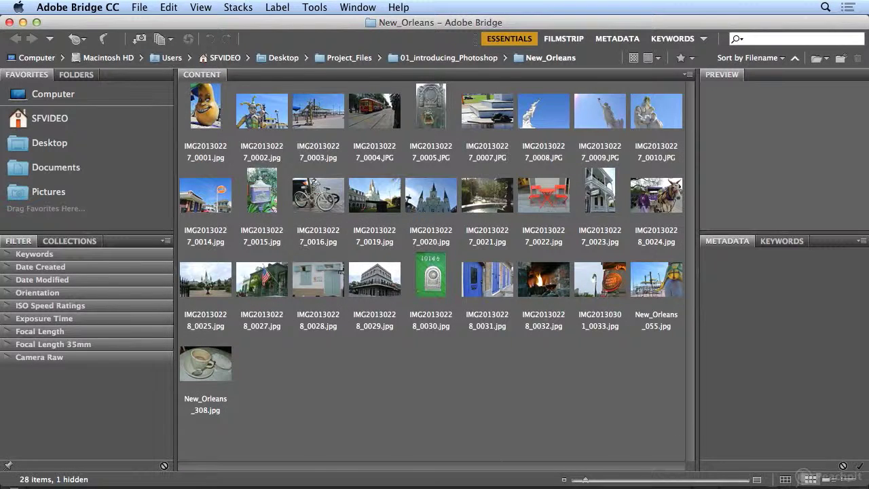
pyautogui.click(526, 481)
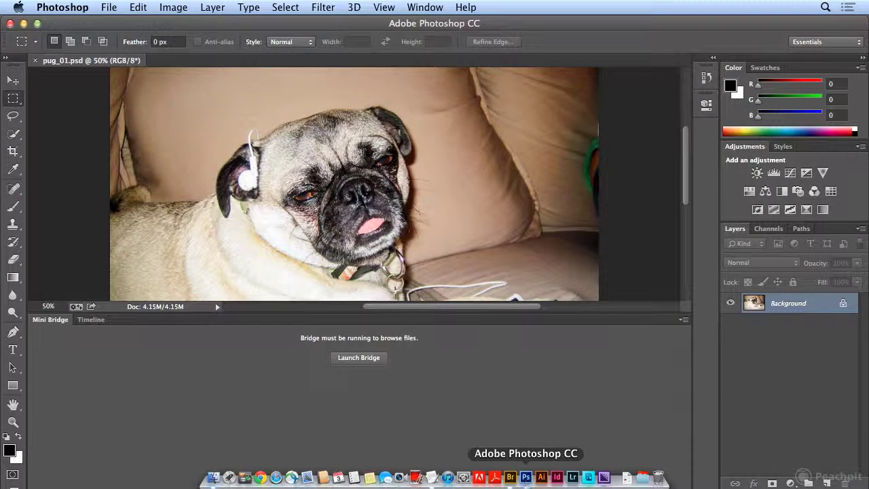
pyautogui.click(359, 360)
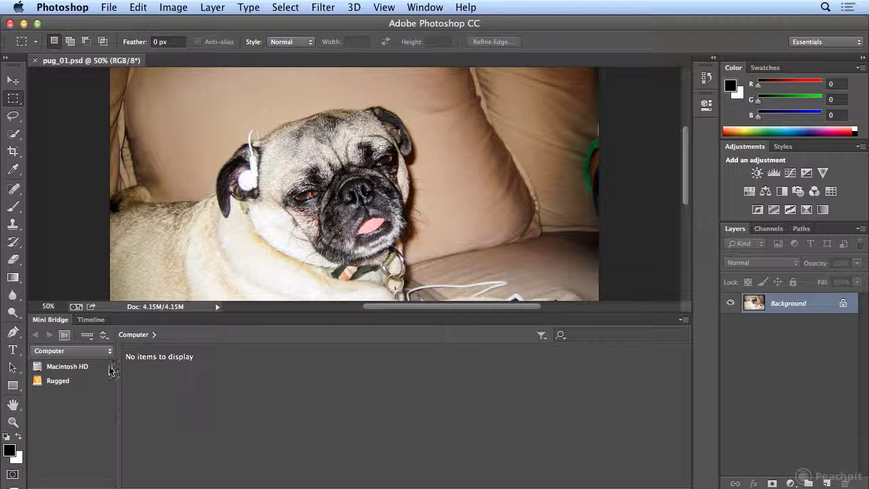
# Browse in Mini Bridge from Macintosh HD through the home folder's Desktop to Project_Files/01_introducing_Photoshop and look over its thumbnails.
pyautogui.doubleClick(65, 367)
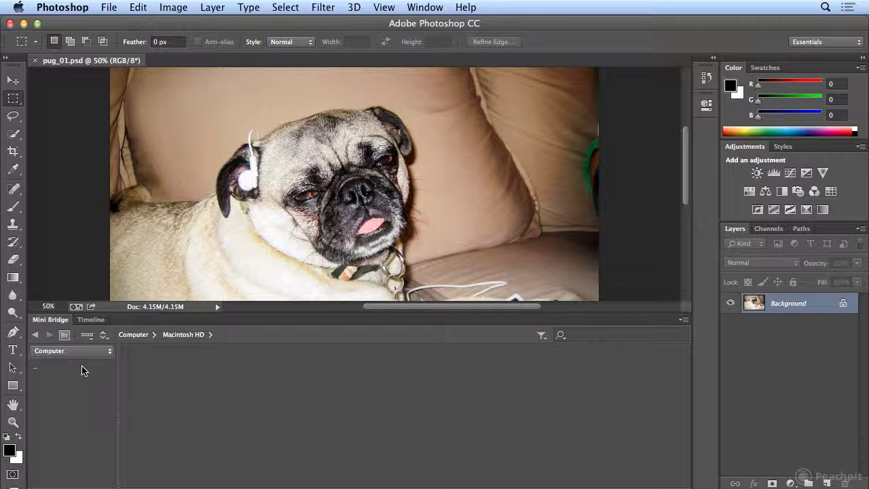
pyautogui.doubleClick(64, 452)
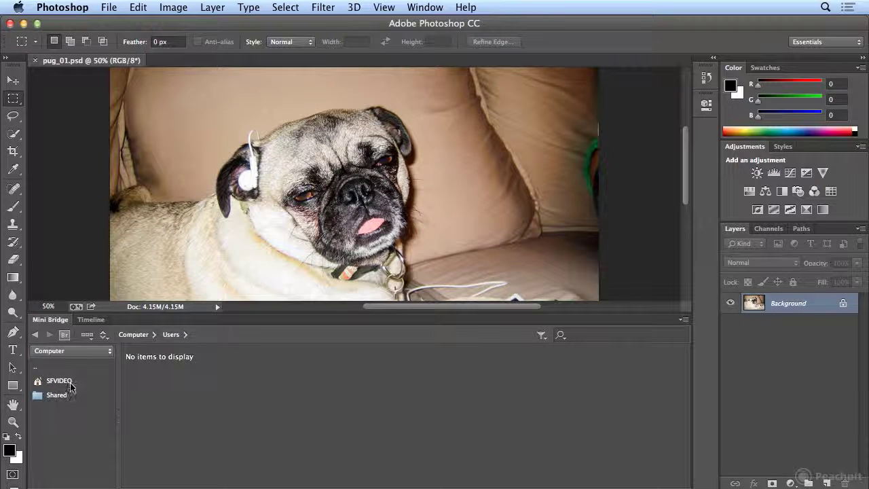
pyautogui.doubleClick(67, 381)
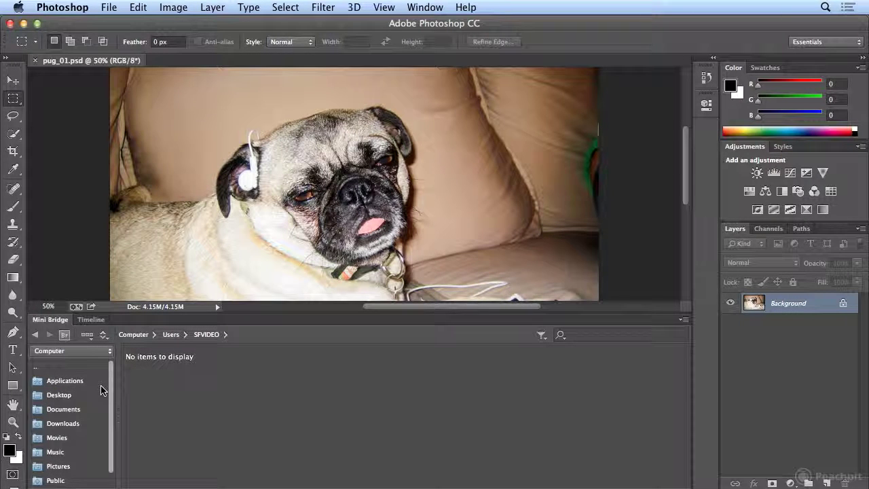
pyautogui.click(72, 396)
pyautogui.doubleClick(70, 398)
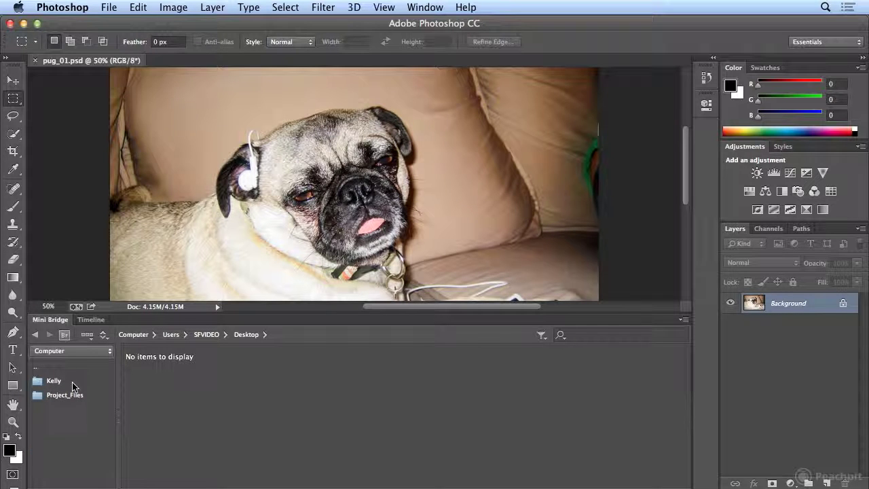
pyautogui.doubleClick(70, 397)
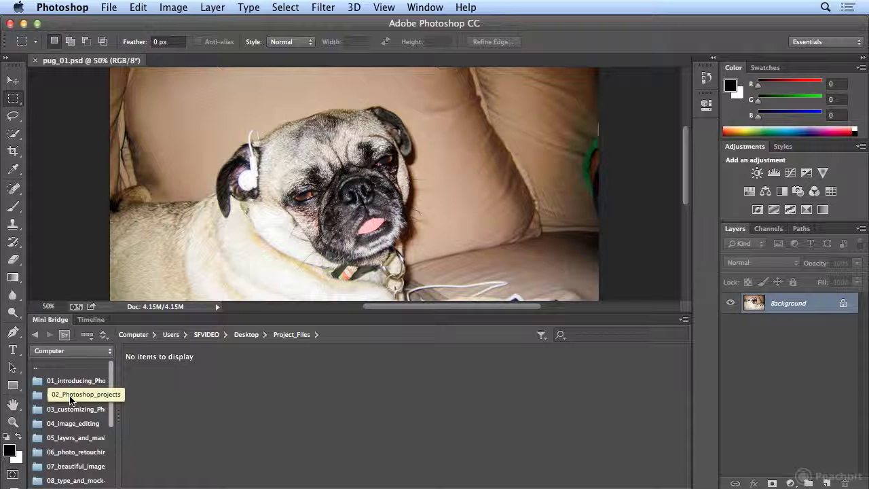
pyautogui.doubleClick(74, 381)
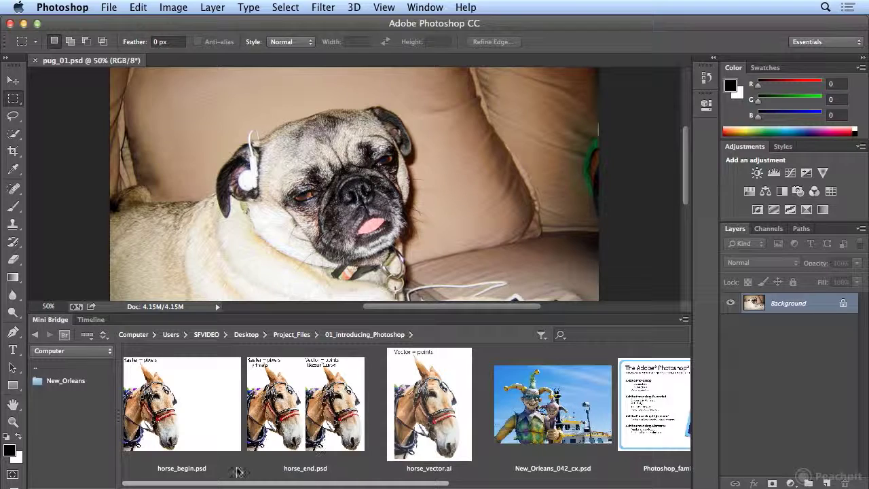
pyautogui.hscroll(10, 319, 444)
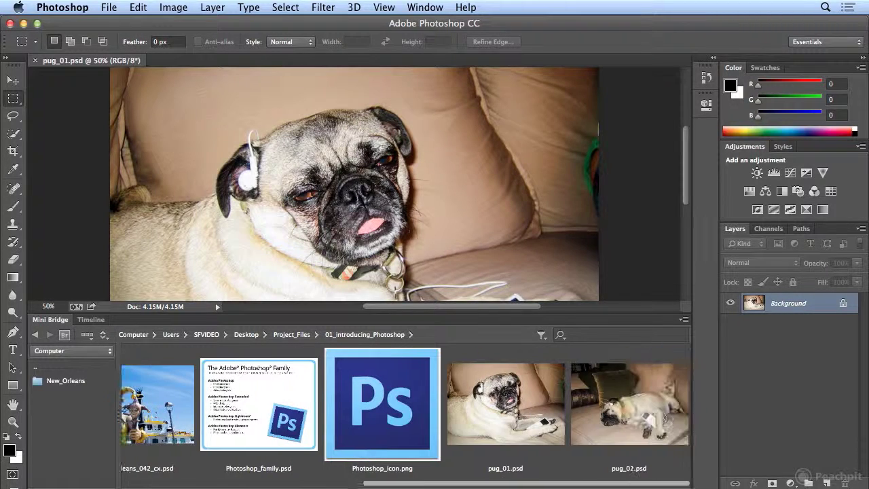
pyautogui.hscroll(-10, 407, 408)
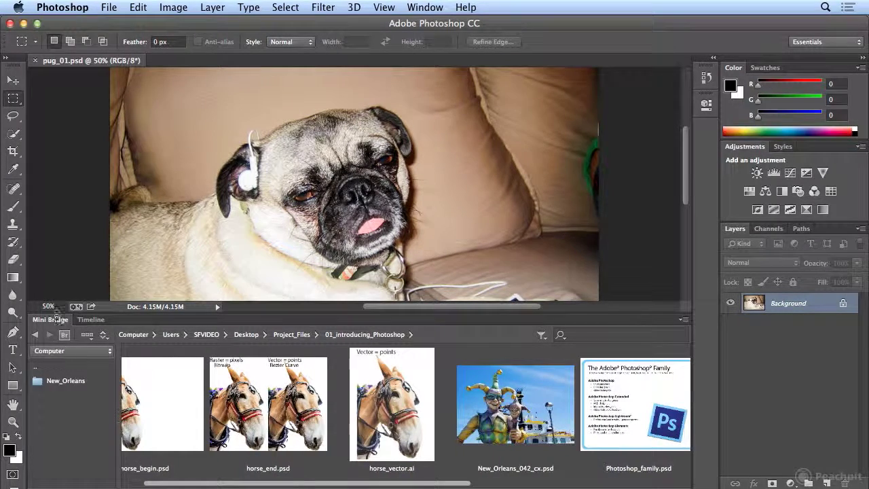
# Collapse Mini Bridge, expand it again and leave it collapsed below the document.
pyautogui.doubleClick(54, 319)
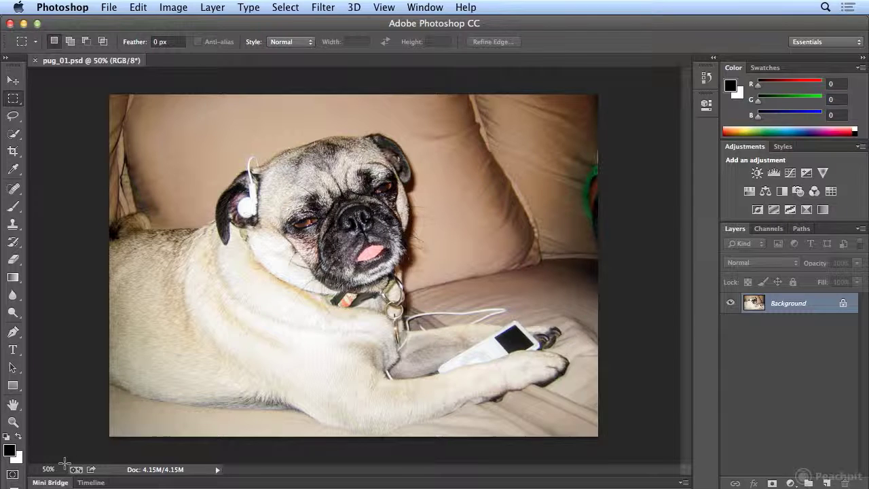
pyautogui.click(53, 483)
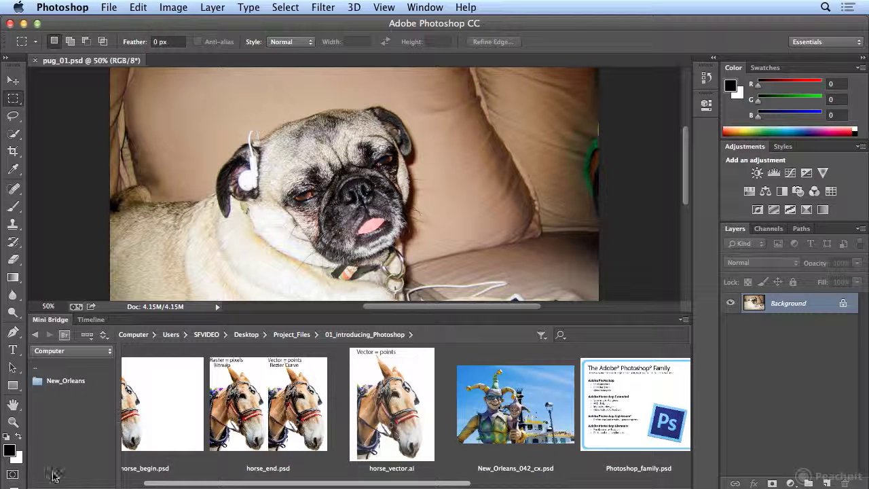
pyautogui.doubleClick(50, 321)
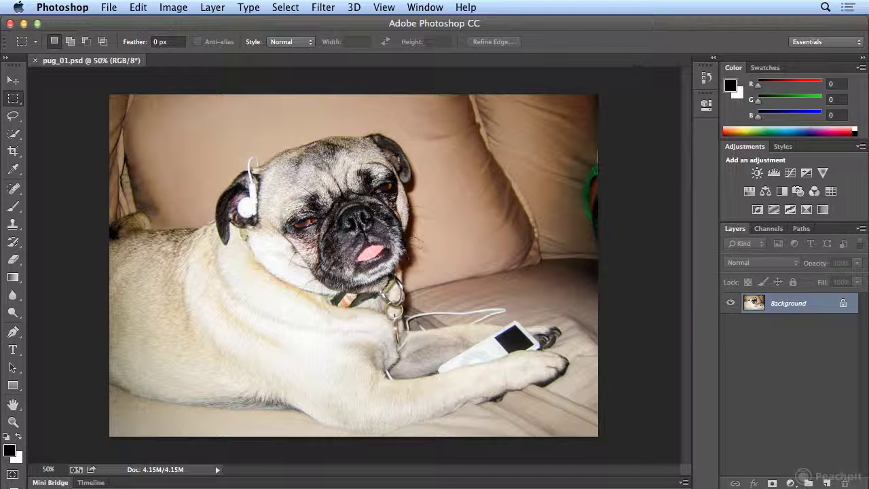
# Collapse the Color and Adjustments panel groups and expand both again.
pyautogui.doubleClick(734, 68)
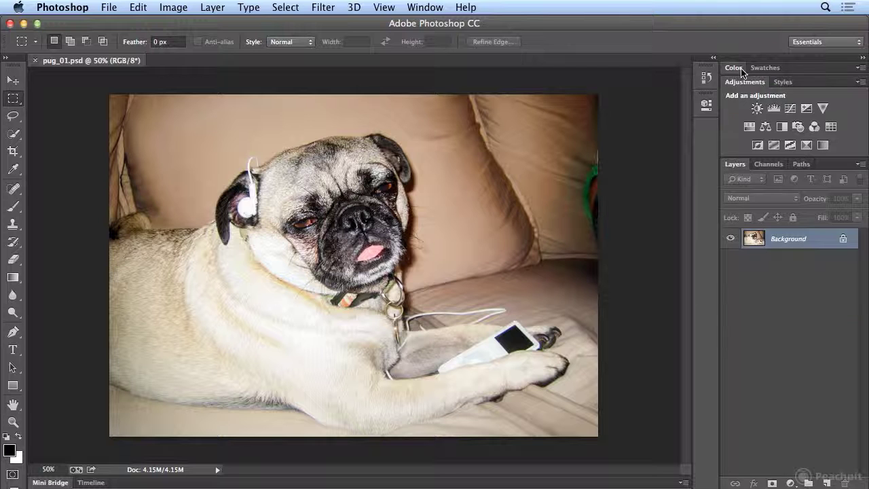
pyautogui.doubleClick(736, 82)
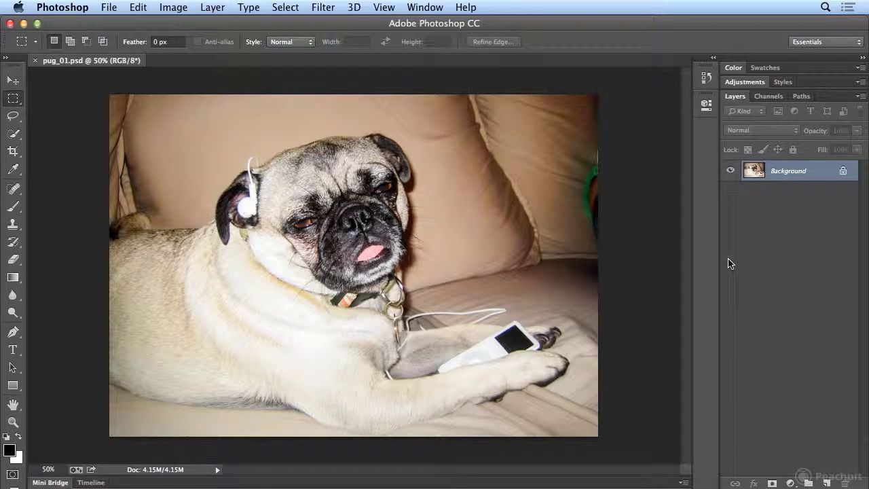
pyautogui.doubleClick(731, 82)
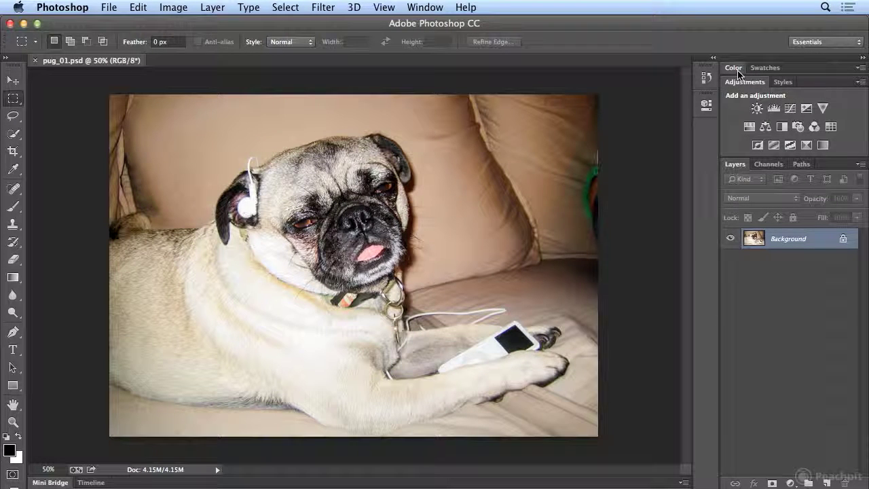
pyautogui.doubleClick(736, 69)
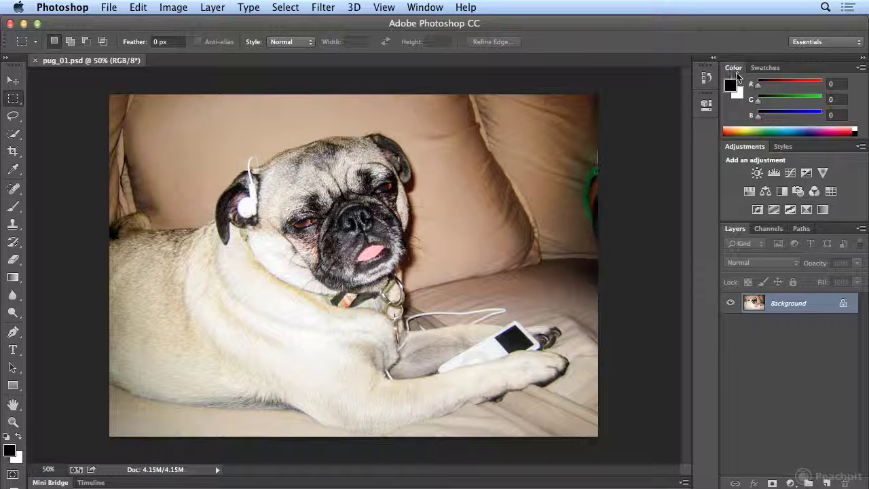
# Expand Mini Bridge, view the images in the New_Orleans folder and collapse it again.
pyautogui.doubleClick(50, 482)
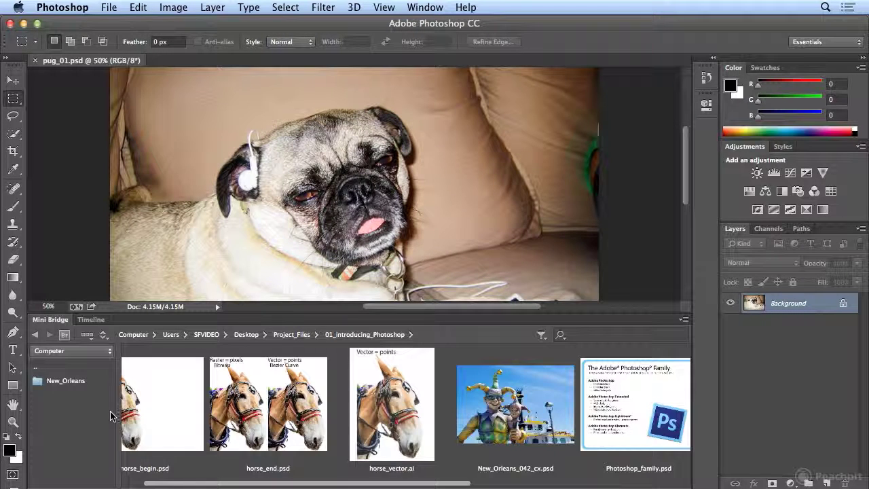
pyautogui.doubleClick(66, 381)
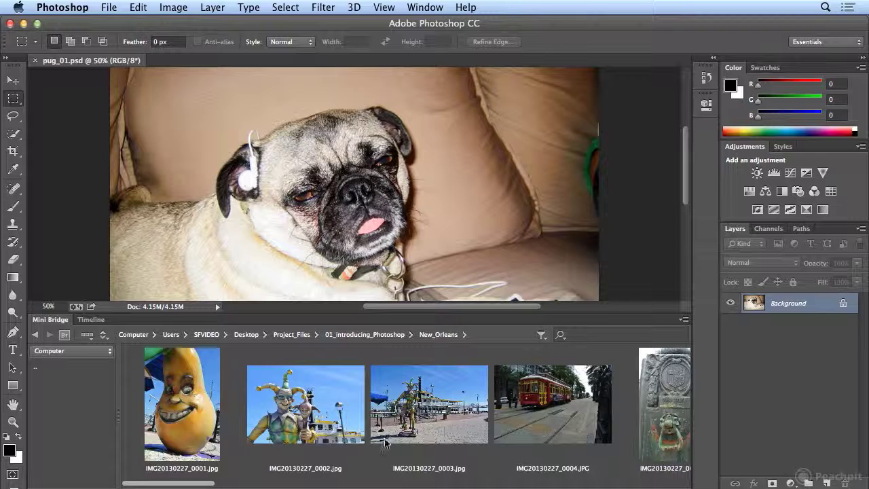
pyautogui.moveTo(207, 482); pyautogui.dragTo(187, 484)
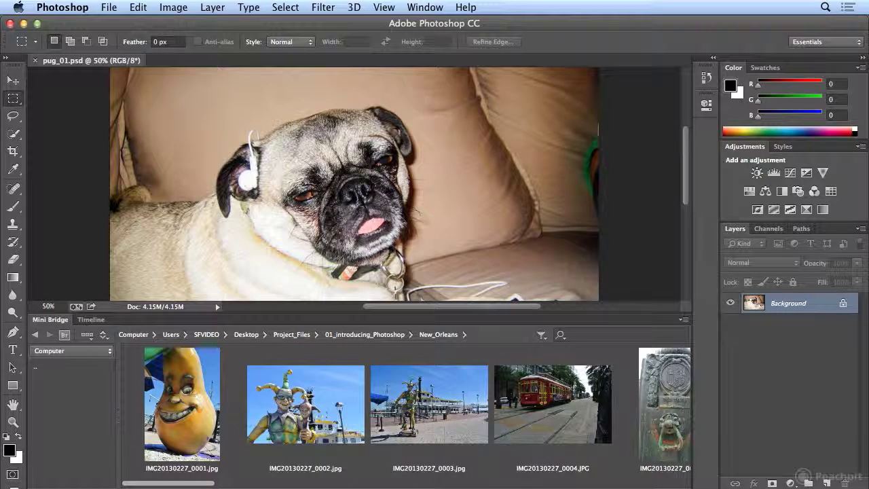
pyautogui.doubleClick(47, 319)
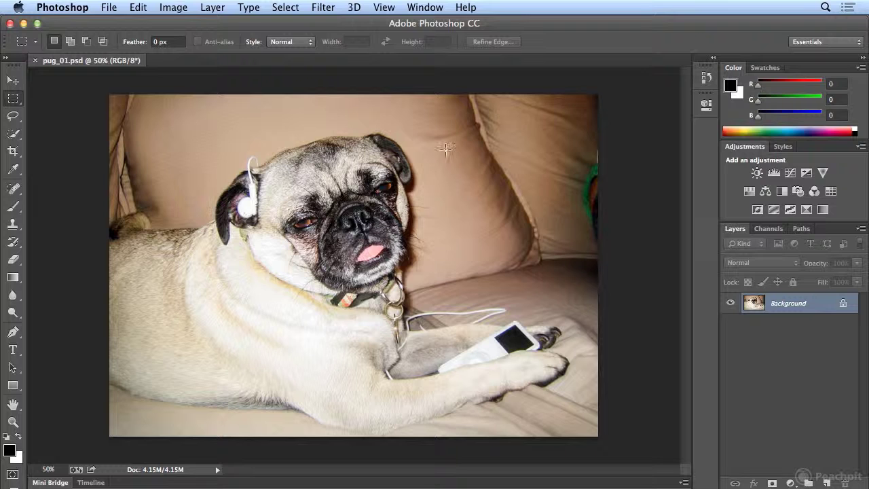
# Switch the workspace to 3D and back to Essentials (Default).
pyautogui.click(427, 9)
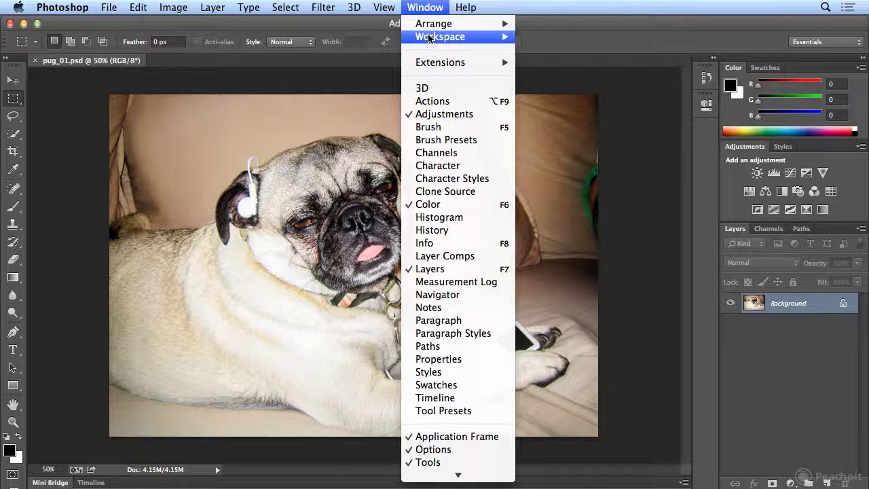
pyautogui.moveTo(428, 38)
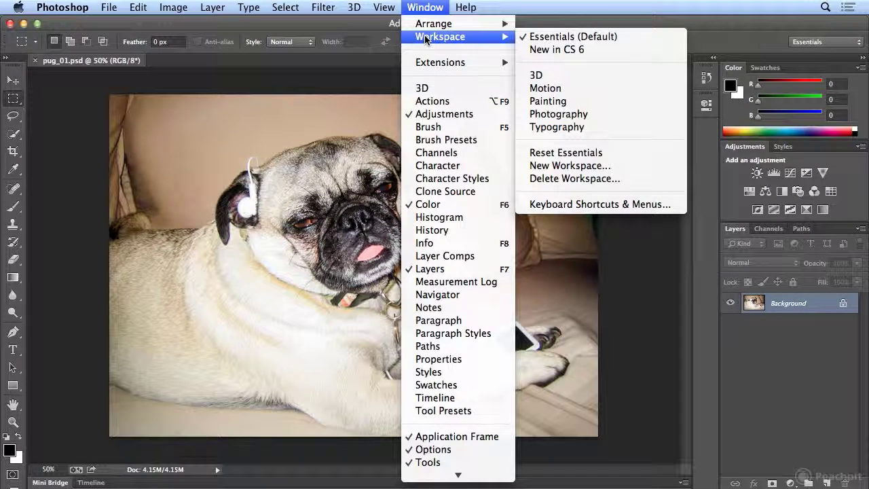
pyautogui.click(631, 74)
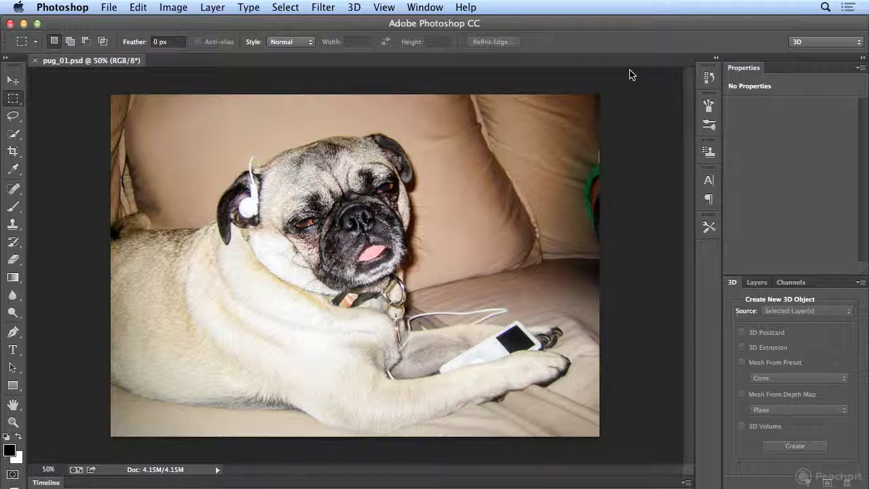
pyautogui.click(426, 5)
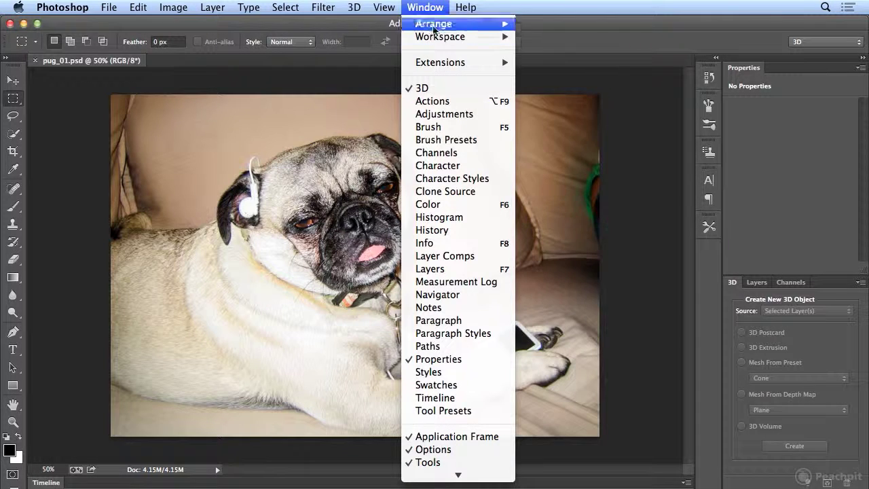
pyautogui.moveTo(438, 38)
pyautogui.click(561, 36)
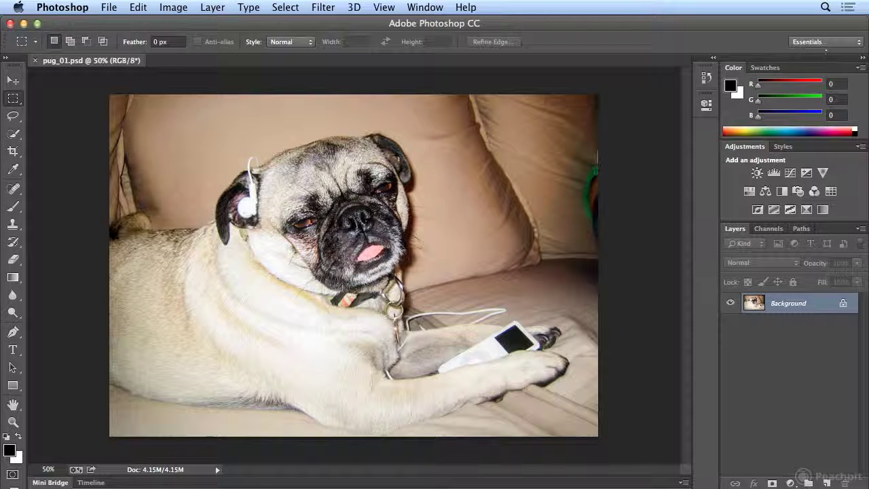
# Switch the workspace to the Typography preset.
pyautogui.click(823, 44)
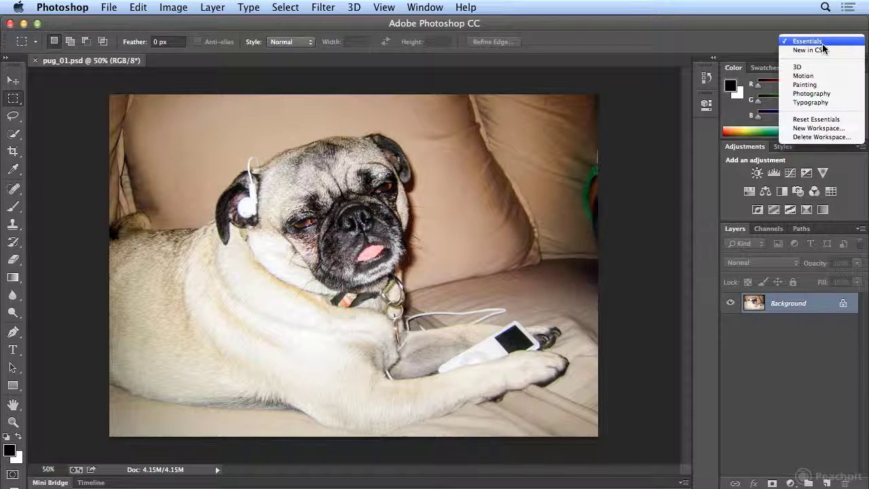
pyautogui.click(823, 103)
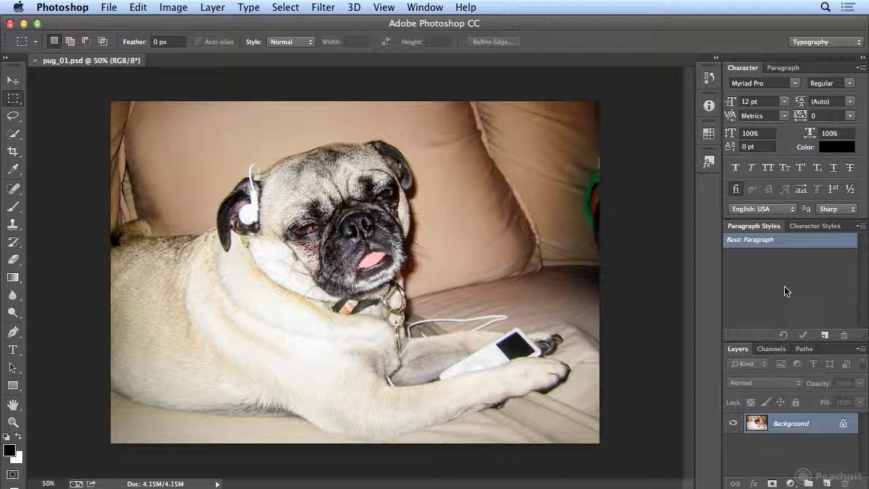
# Switch the workspace to Essentials, and browse the images of the 01_introducing_Photoshop folder in Mini Bridge before collapsing it.
pyautogui.click(825, 41)
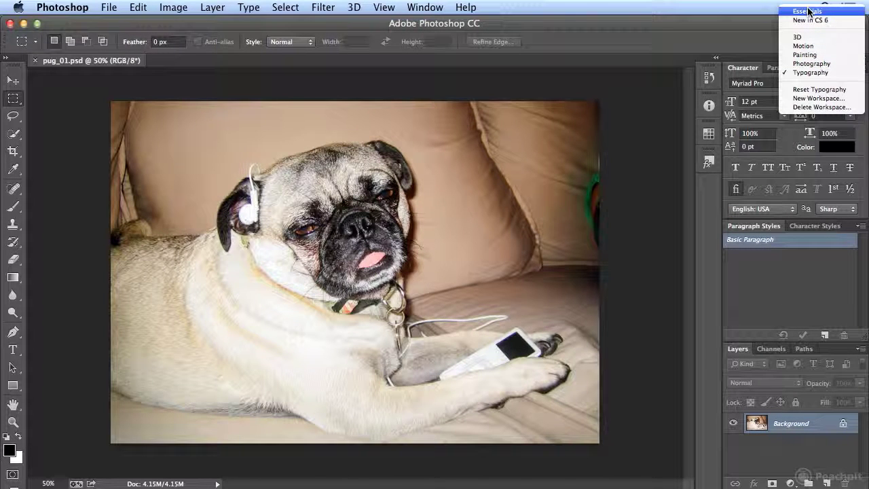
pyautogui.click(808, 11)
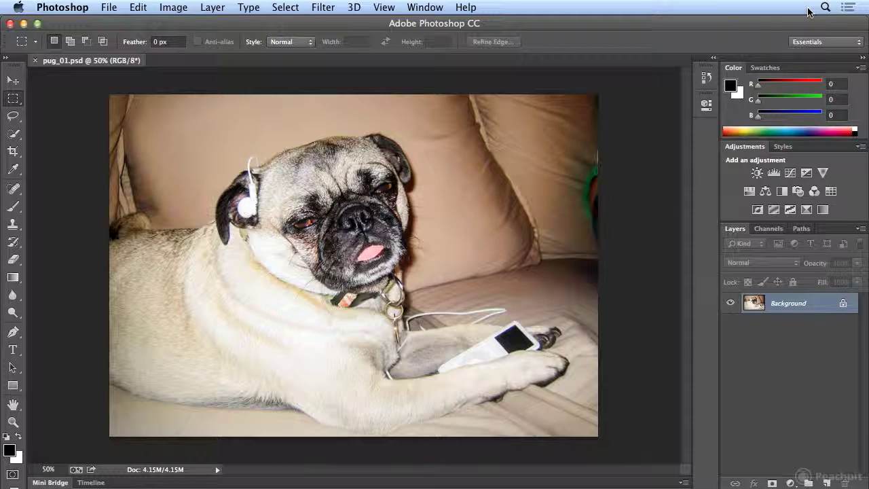
pyautogui.click(41, 482)
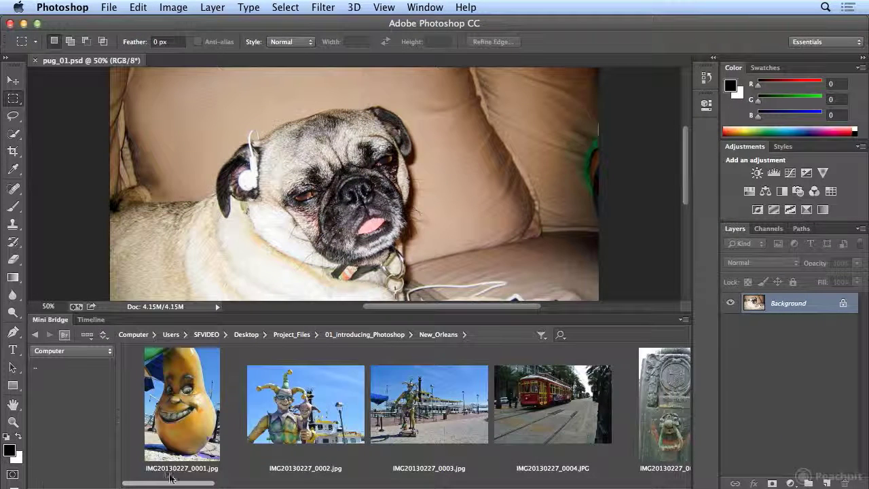
pyautogui.click(364, 335)
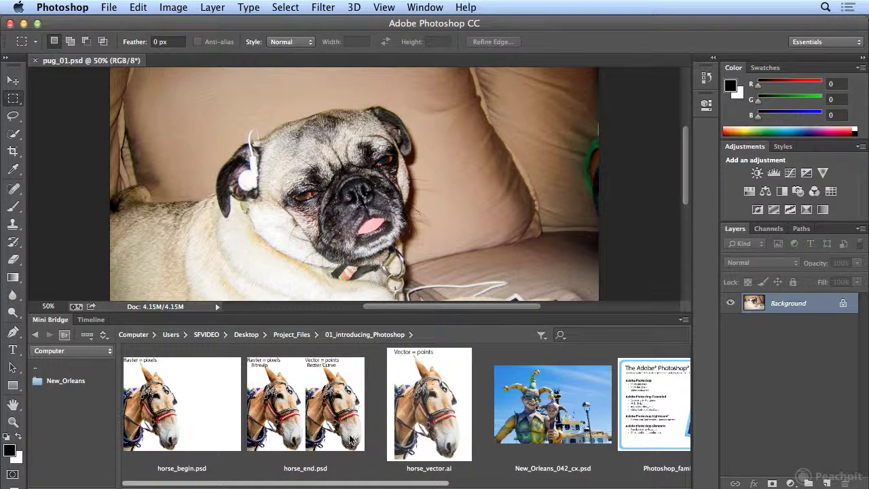
pyautogui.moveTo(326, 485); pyautogui.dragTo(618, 482)
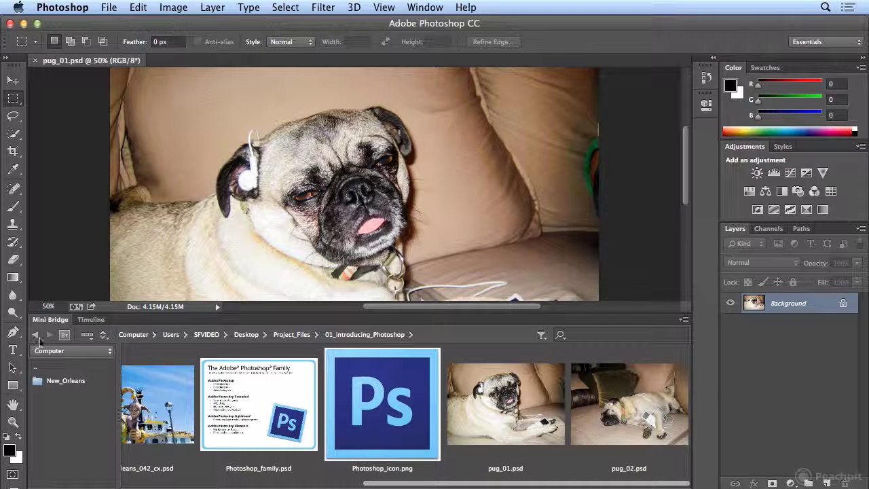
pyautogui.doubleClick(53, 321)
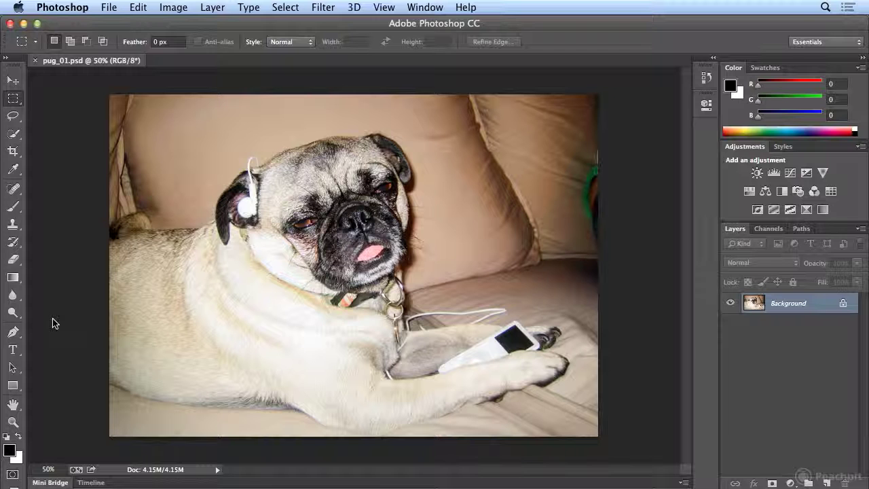
# Open pug_02.psd from the 01_introducing_Photoshop folder in Mini Bridge and collapse Mini Bridge again.
pyautogui.click(50, 482)
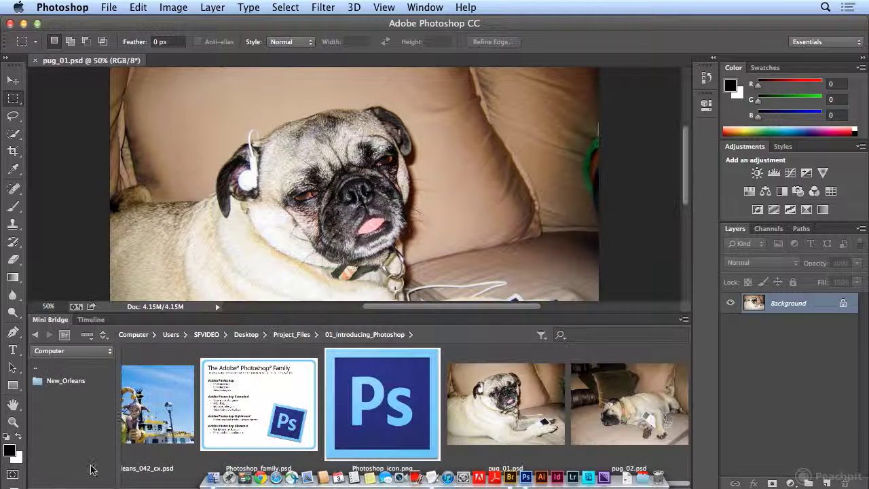
pyautogui.doubleClick(594, 367)
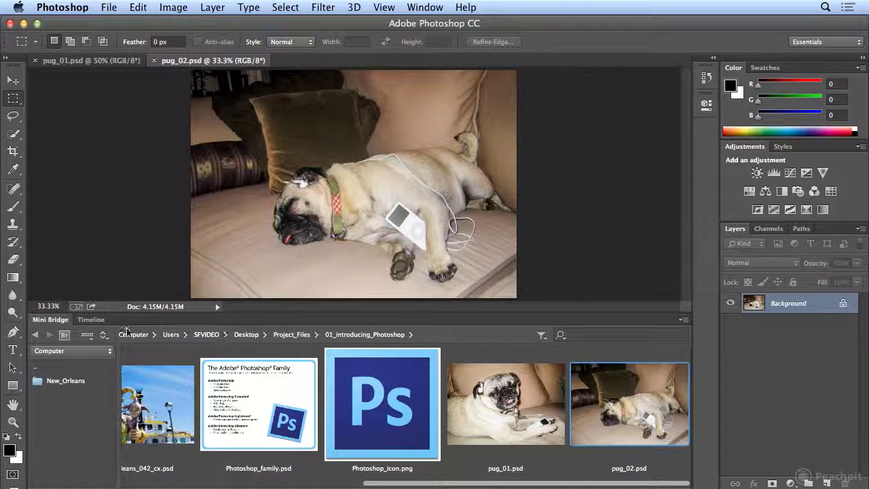
pyautogui.doubleClick(41, 319)
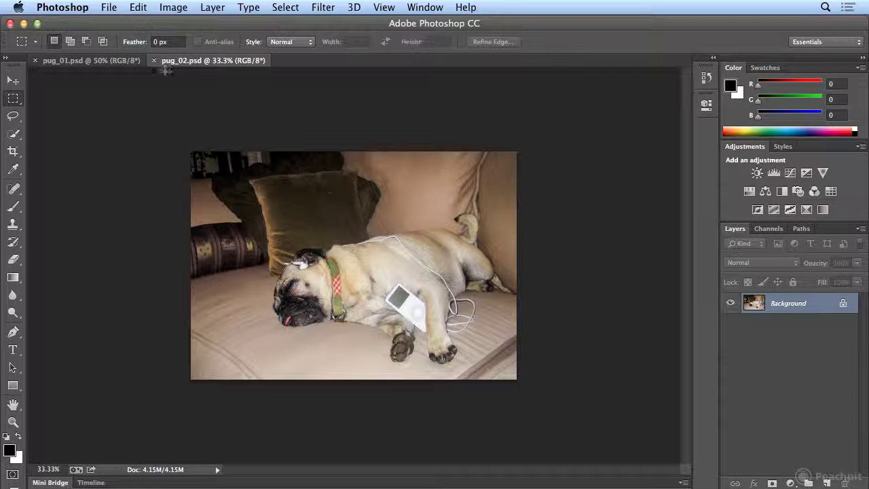
# Switch back and forth between the pug_01.psd and pug_02.psd documents, ending on pug_02.psd.
pyautogui.click(76, 60)
pyautogui.click(201, 61)
pyautogui.hotkey('ctrl', 'Tab')
pyautogui.click(196, 63)
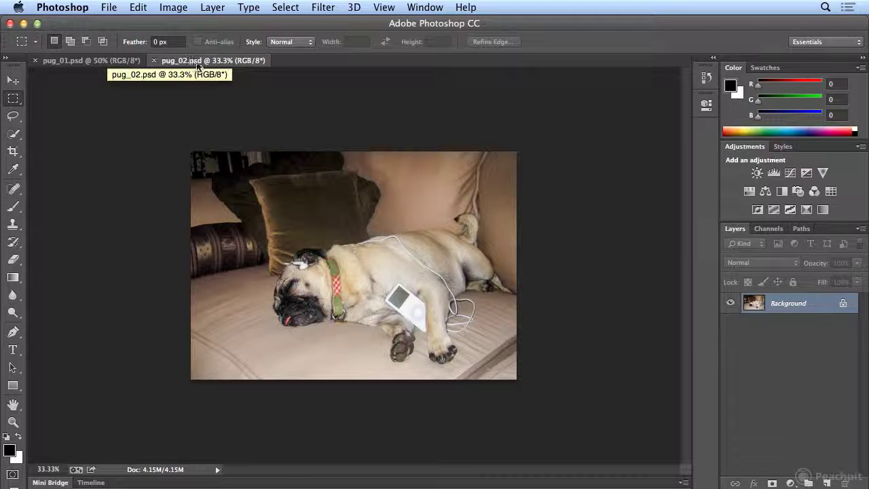
# Dock pug_02.psd side by side with pug_01.psd and zoom it in to about 69% with the Zoom tool.
pyautogui.moveTo(198, 63); pyautogui.dragTo(690, 127)
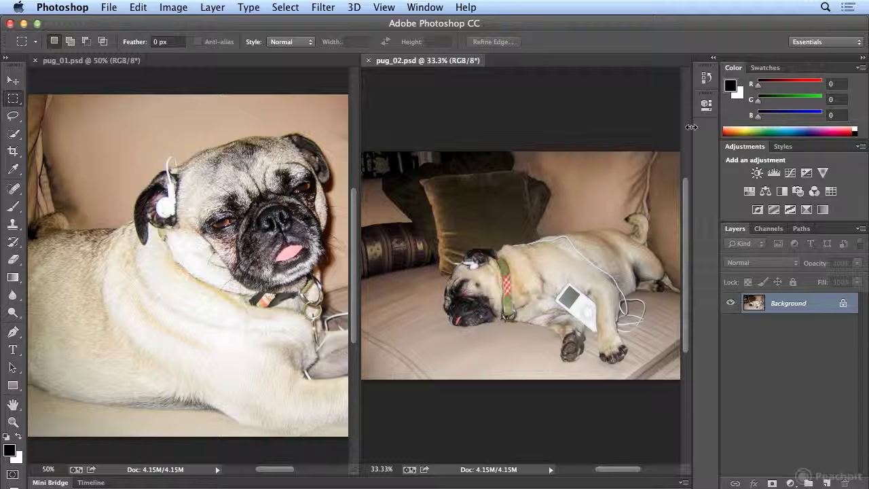
pyautogui.click(12, 422)
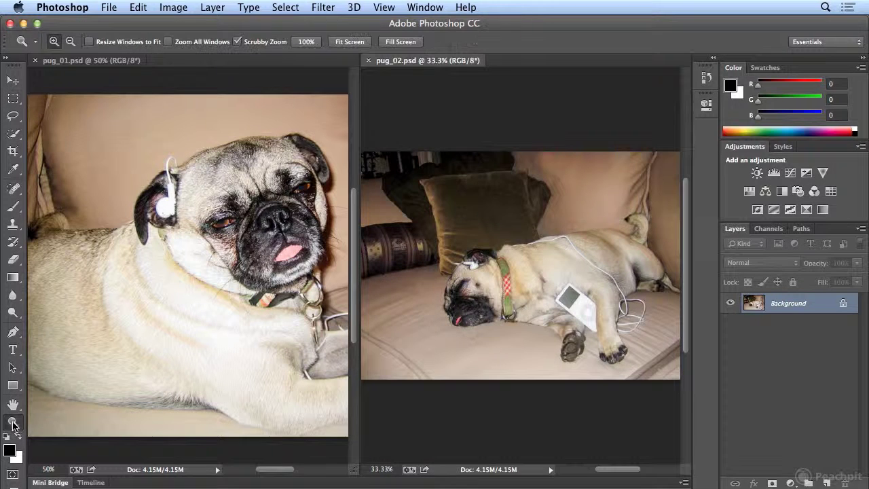
pyautogui.click(519, 257)
pyautogui.click(519, 257)
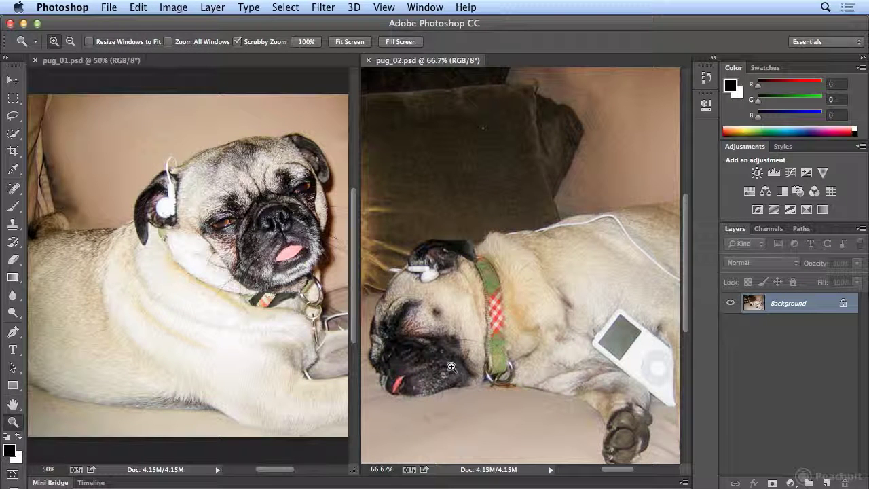
pyautogui.moveTo(448, 370); pyautogui.dragTo(386, 446)
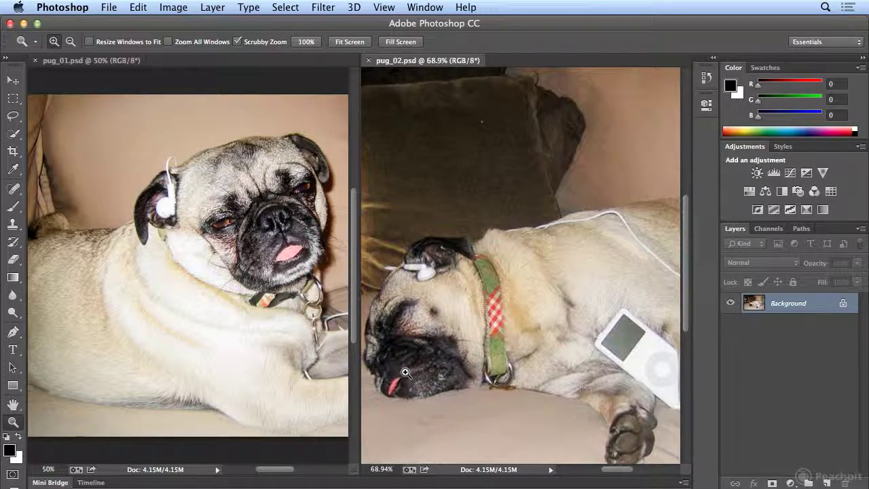
# Apply the Tile All Vertically arrangement to the open documents and change it to Tile All Horizontally.
pyautogui.click(425, 9)
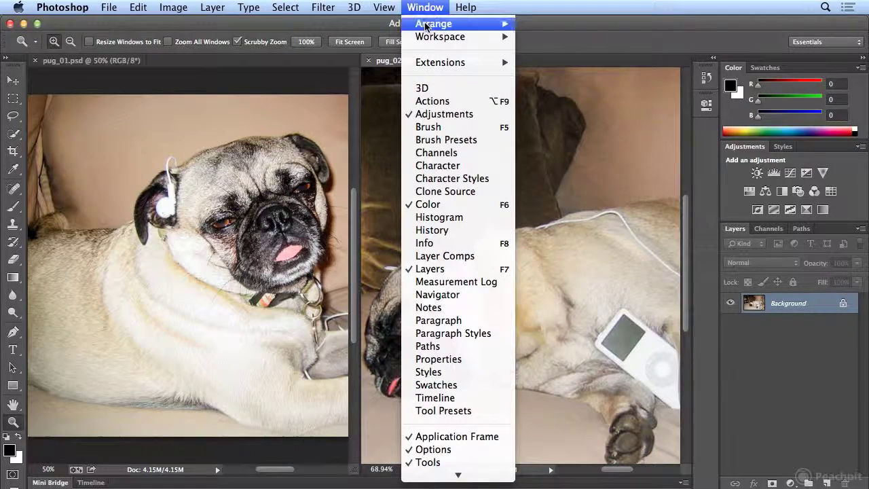
pyautogui.moveTo(426, 25)
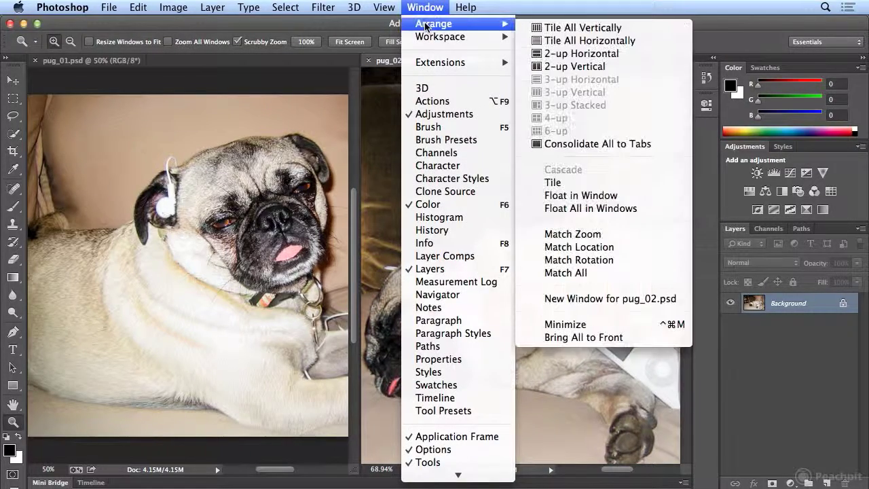
pyautogui.click(556, 30)
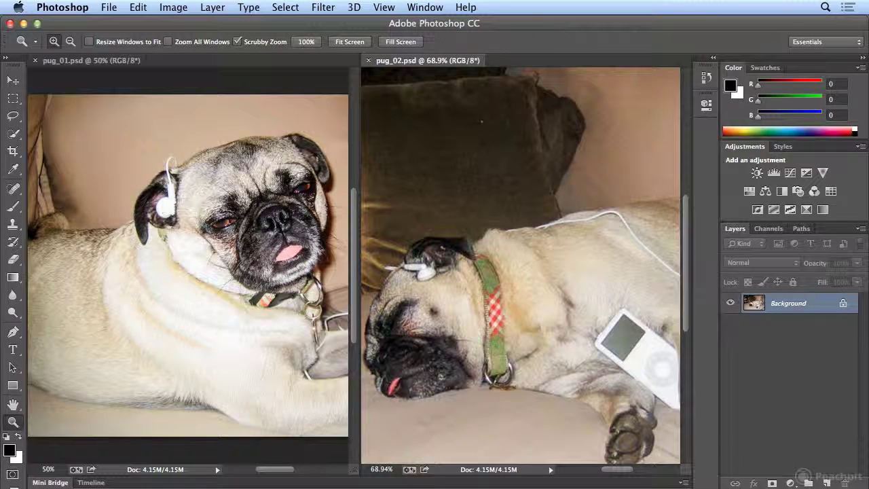
pyautogui.click(422, 8)
pyautogui.moveTo(420, 23)
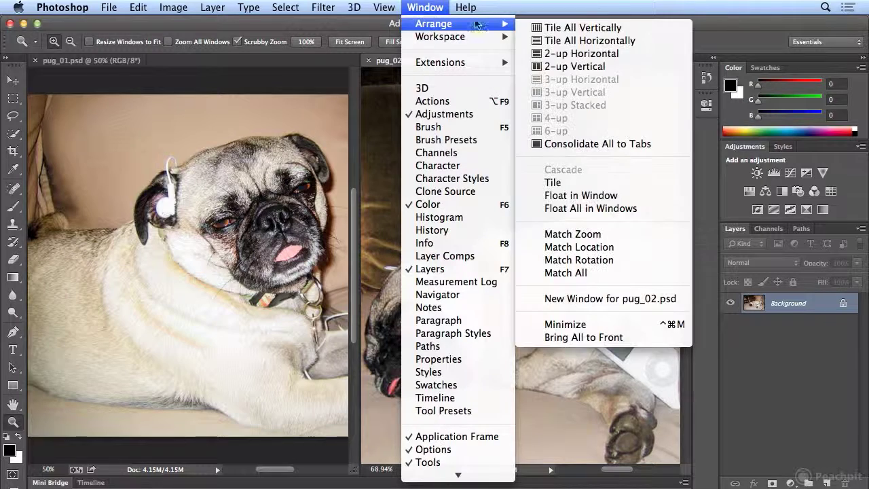
pyautogui.click(561, 43)
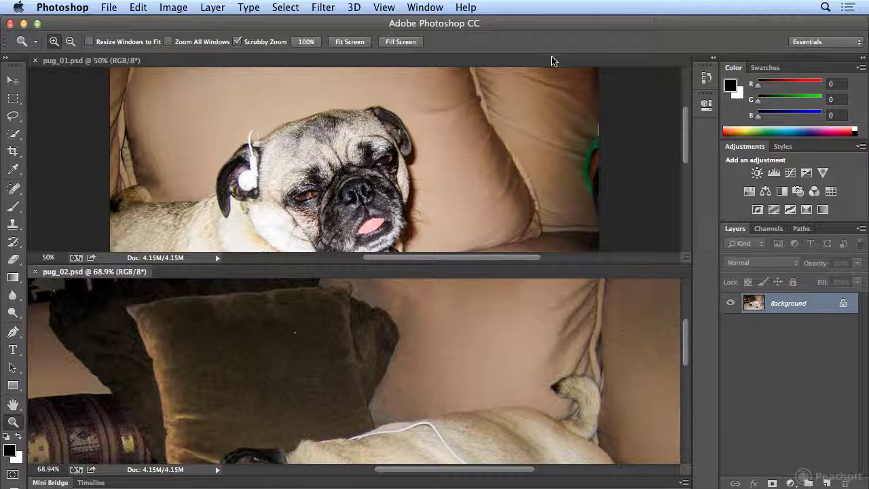
# Return the two pug documents to the Tile All Vertically arrangement.
pyautogui.click(436, 8)
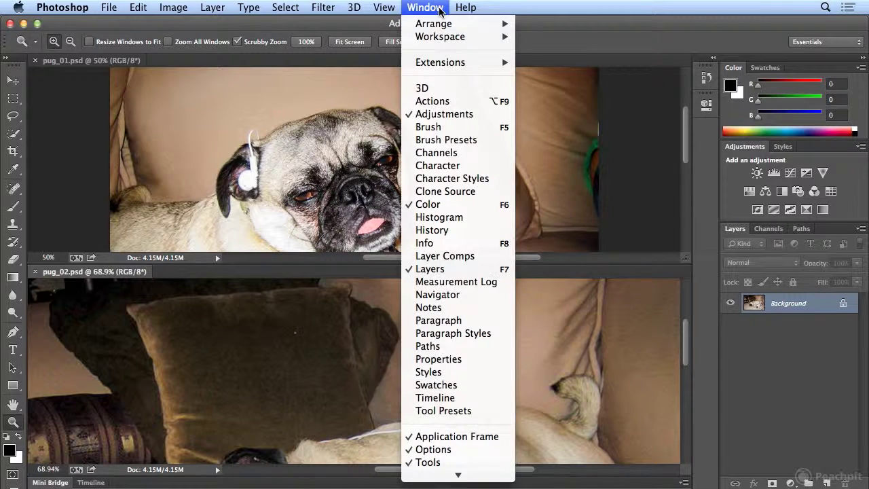
pyautogui.moveTo(439, 24)
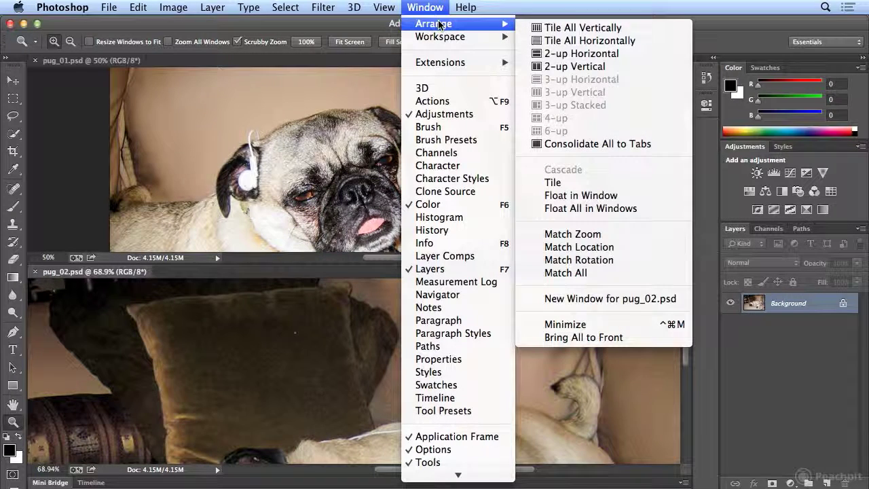
pyautogui.click(548, 27)
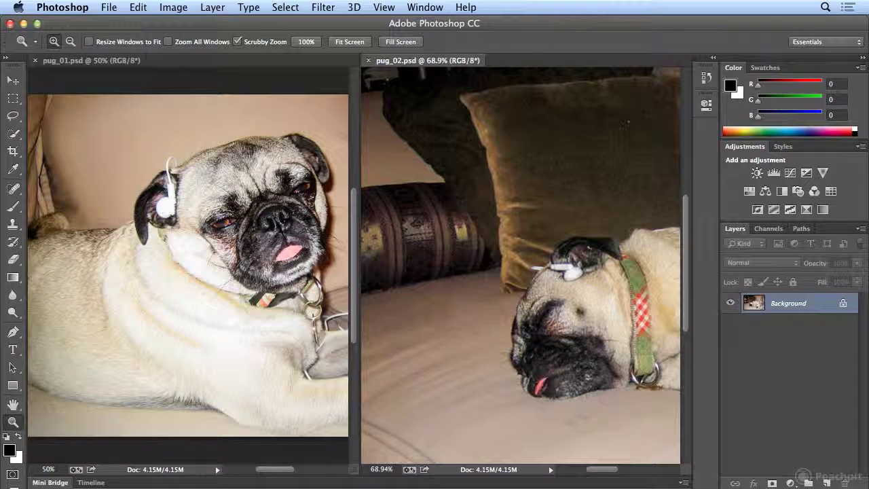
# Open New_Orleans_042_cx.psd as a third document from Mini Bridge and collapse Mini Bridge.
pyautogui.click(57, 483)
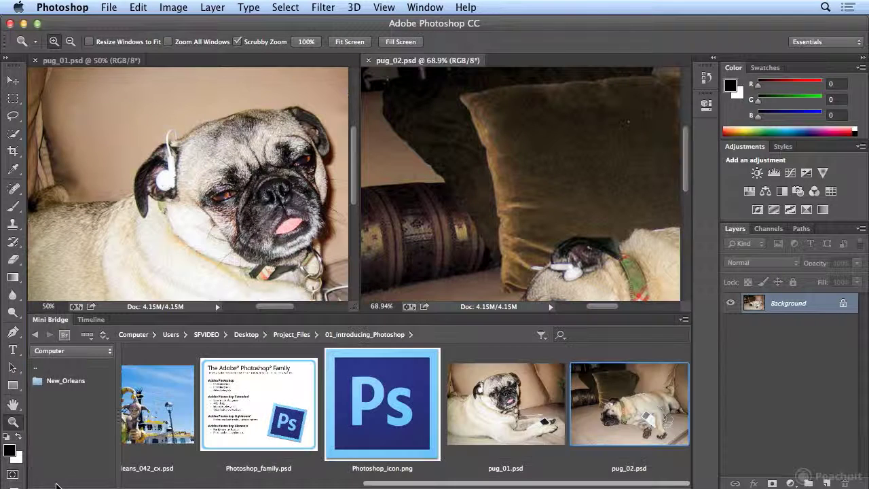
pyautogui.moveTo(508, 484); pyautogui.dragTo(370, 484)
pyautogui.doubleClick(358, 424)
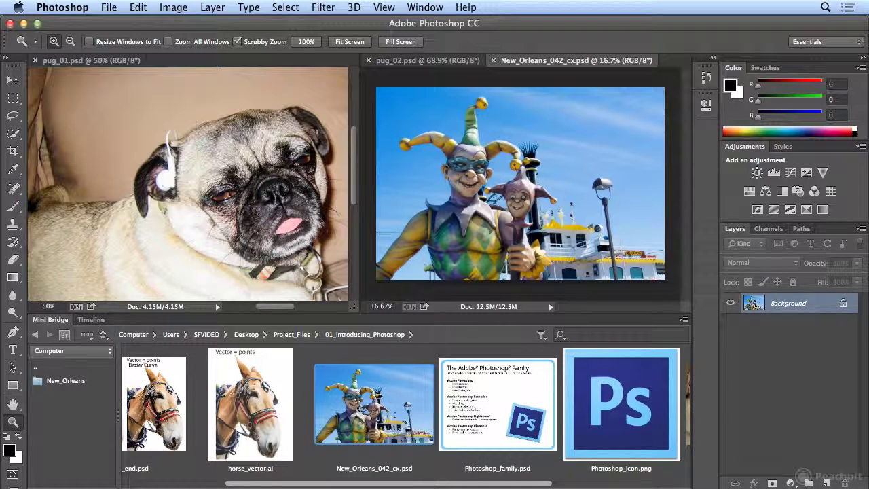
pyautogui.doubleClick(50, 319)
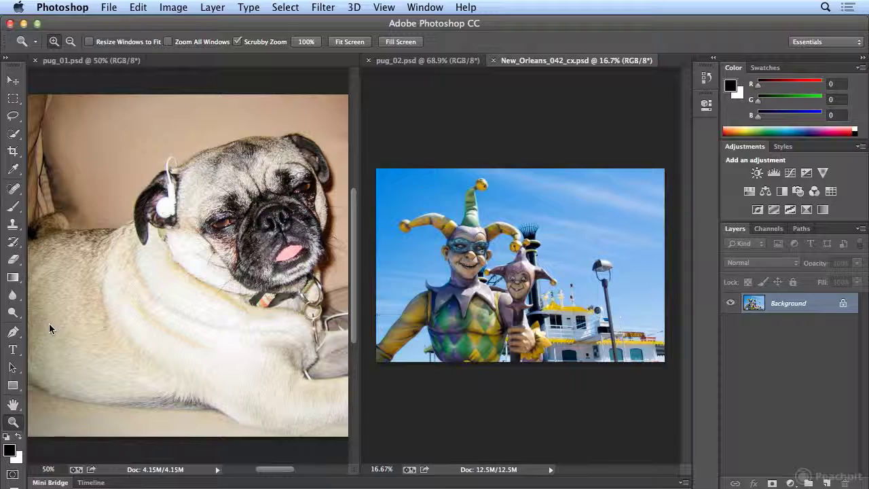
# Arrange the three open documents in the 3-up Stacked layout.
pyautogui.click(427, 7)
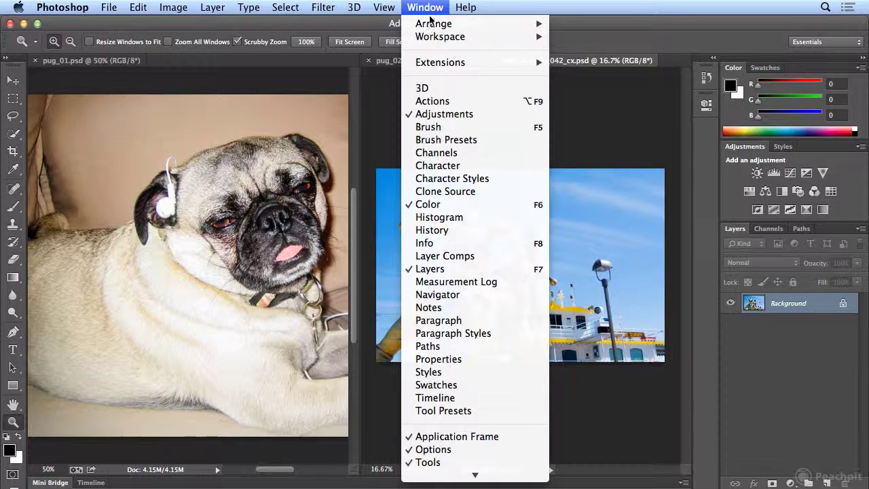
pyautogui.moveTo(434, 23)
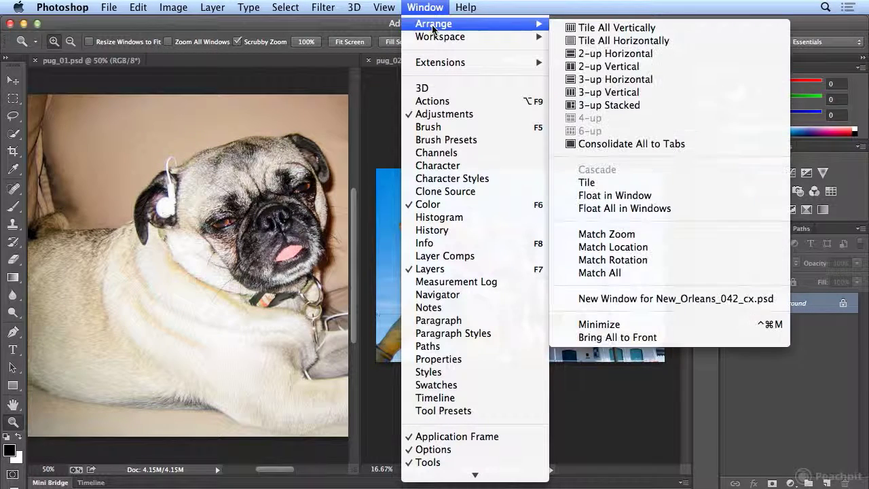
pyautogui.click(656, 106)
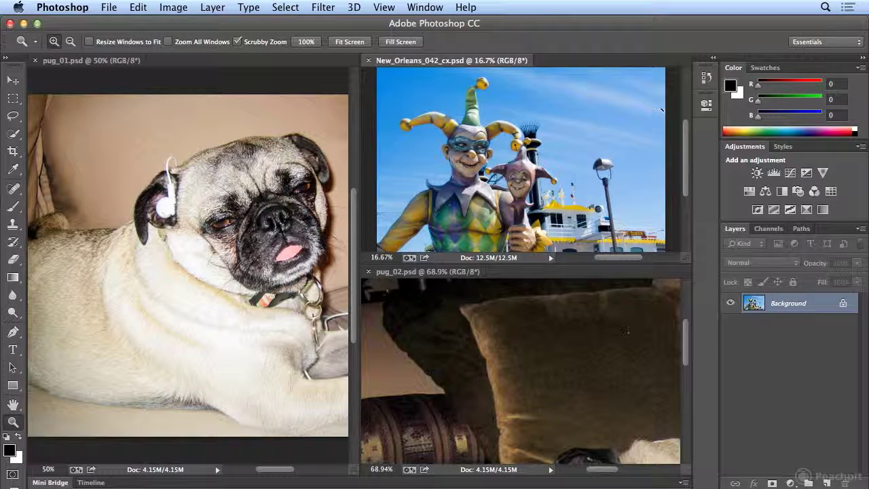
# Fit pug_02.psd on screen in its pane and zoom it to about 57.5%.
pyautogui.click(445, 273)
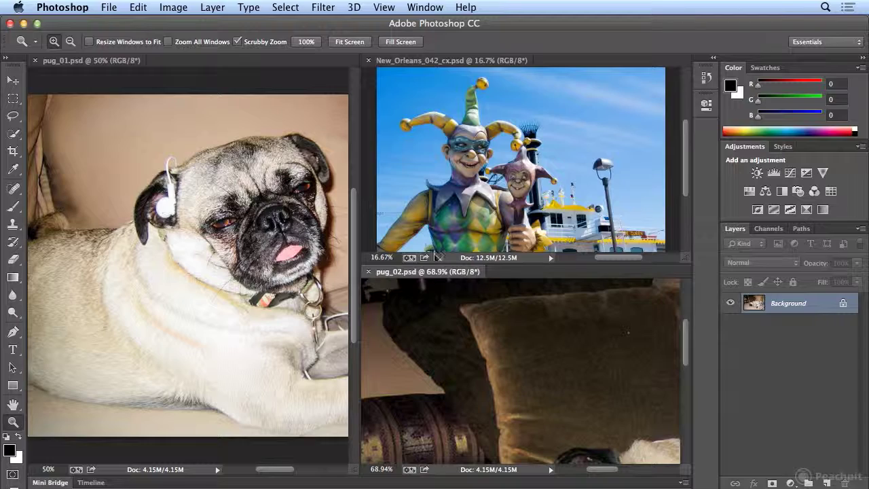
pyautogui.click(384, 7)
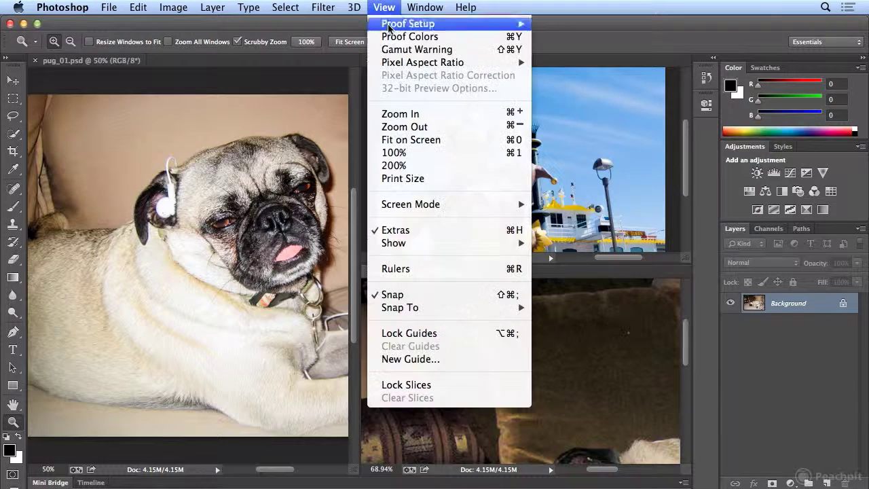
pyautogui.click(403, 139)
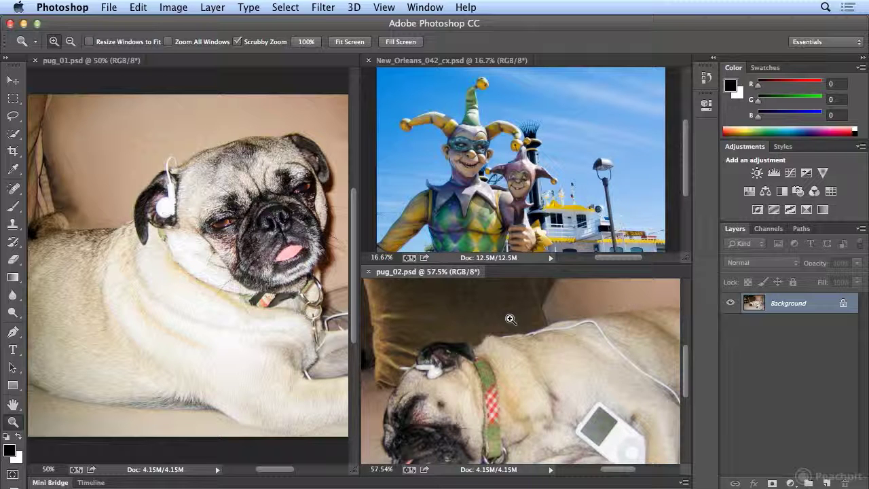
# Dock New_Orleans_042_cx.psd as a tab next to pug_01.psd and switch between both tabs, ending on New_Orleans_042_cx.psd.
pyautogui.click(116, 62)
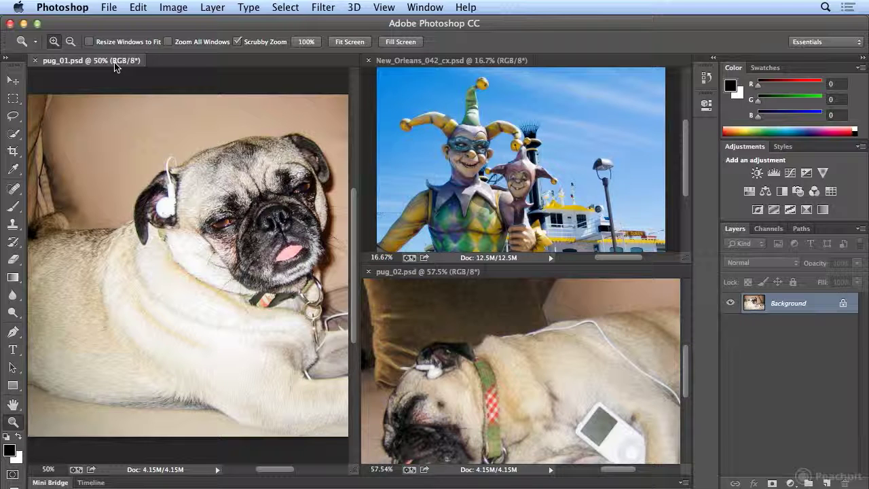
pyautogui.moveTo(427, 61); pyautogui.dragTo(101, 56)
pyautogui.click(95, 61)
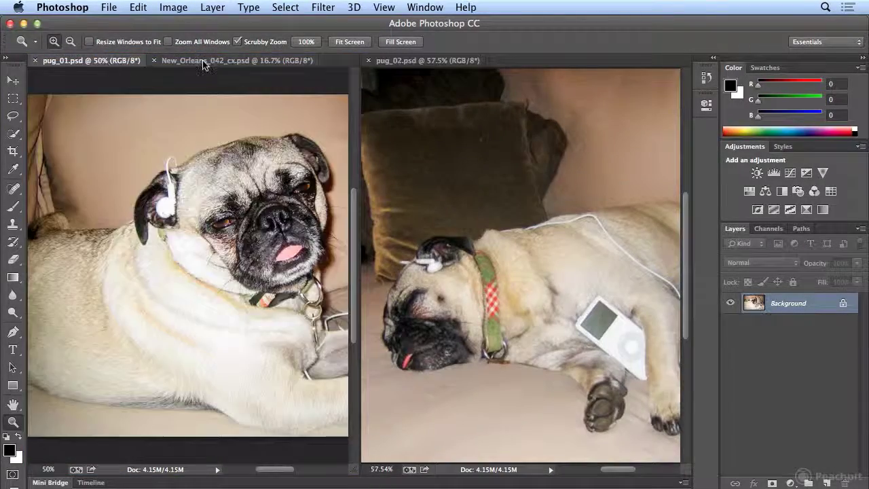
pyautogui.click(177, 61)
pyautogui.click(100, 65)
pyautogui.click(176, 66)
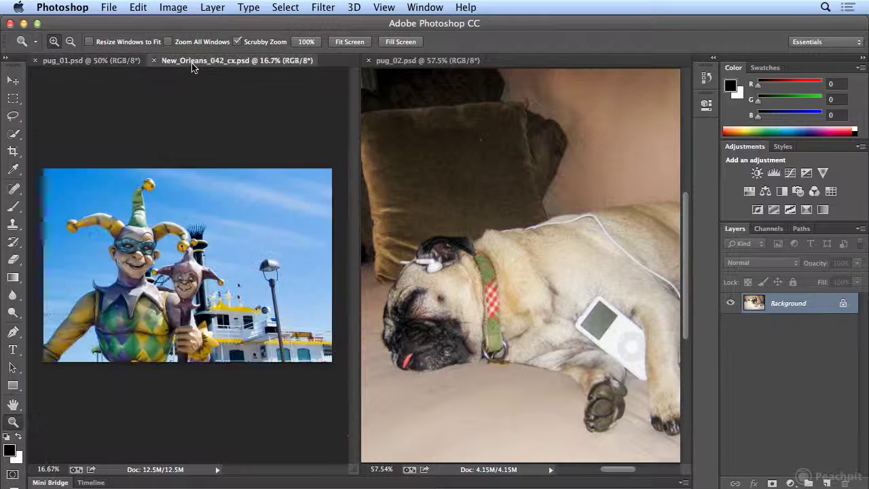
pyautogui.click(122, 64)
pyautogui.click(178, 60)
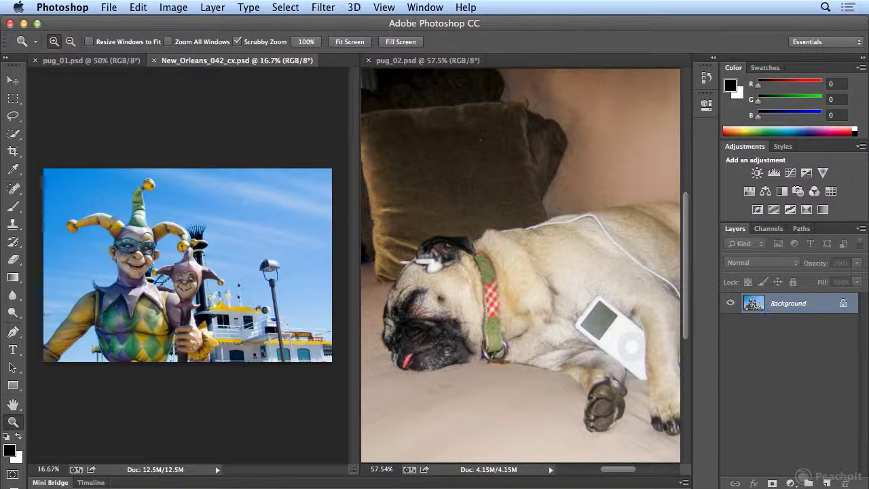
# Move pug_01.psd out of the New_Orleans_042_cx.psd pane and dock it as a tab next to pug_02.psd.
pyautogui.click(114, 64)
pyautogui.moveTo(112, 65); pyautogui.dragTo(444, 59)
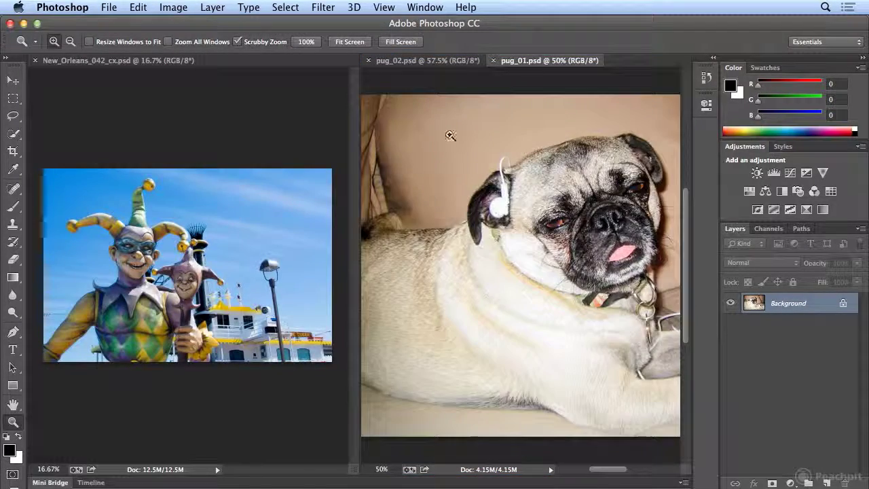
# Dock pug_01.psd in its own pane above pug_02.psd and reposition both views so the dogs' faces show.
pyautogui.moveTo(535, 61); pyautogui.dragTo(502, 59)
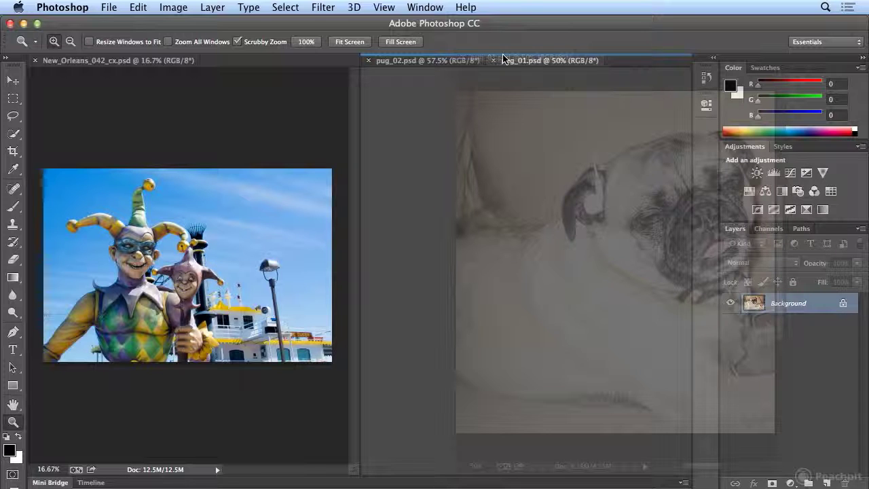
pyautogui.moveTo(503, 60); pyautogui.dragTo(500, 58)
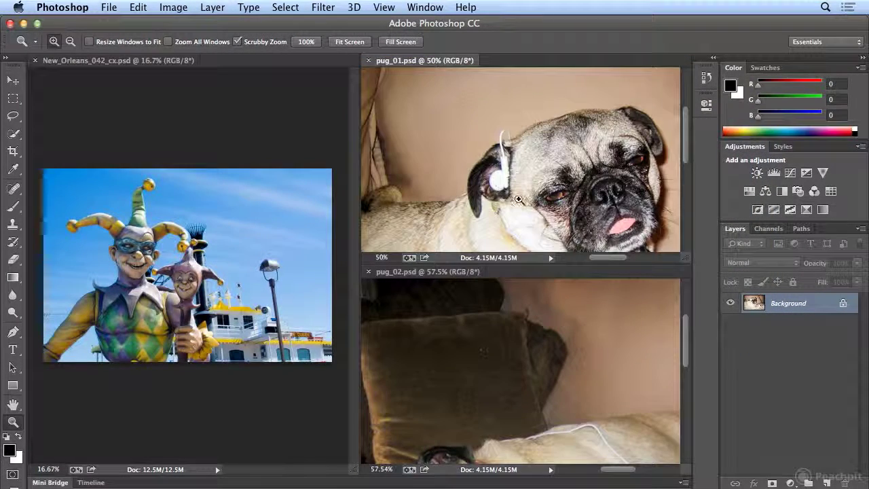
pyautogui.moveTo(591, 258); pyautogui.dragTo(604, 262)
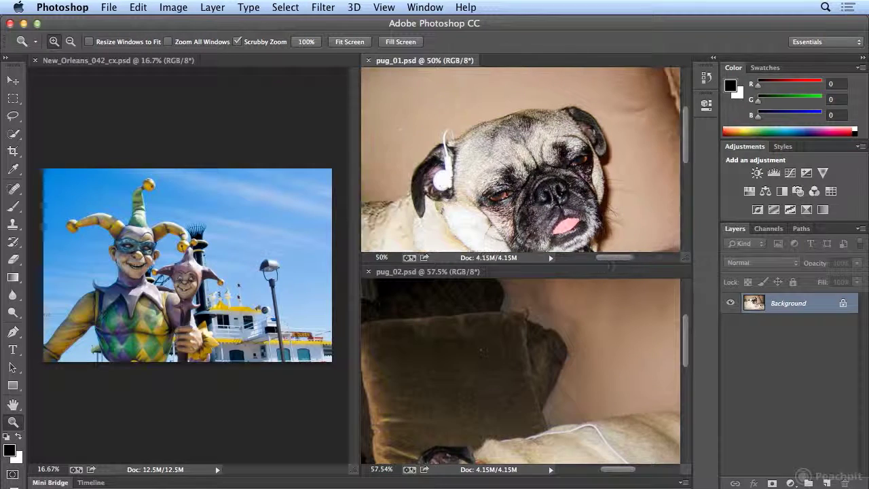
pyautogui.moveTo(687, 342); pyautogui.dragTo(683, 386)
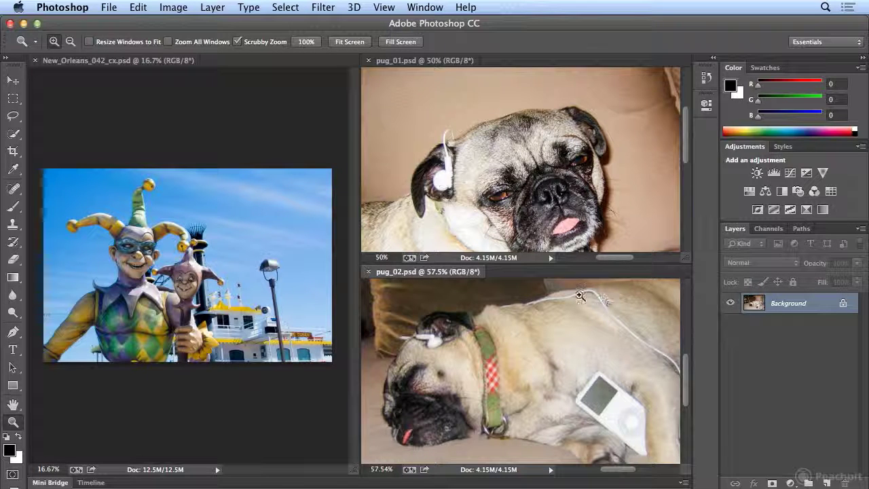
# Consolidate all three open documents into tabs in a single pane.
pyautogui.click(425, 7)
pyautogui.moveTo(428, 24)
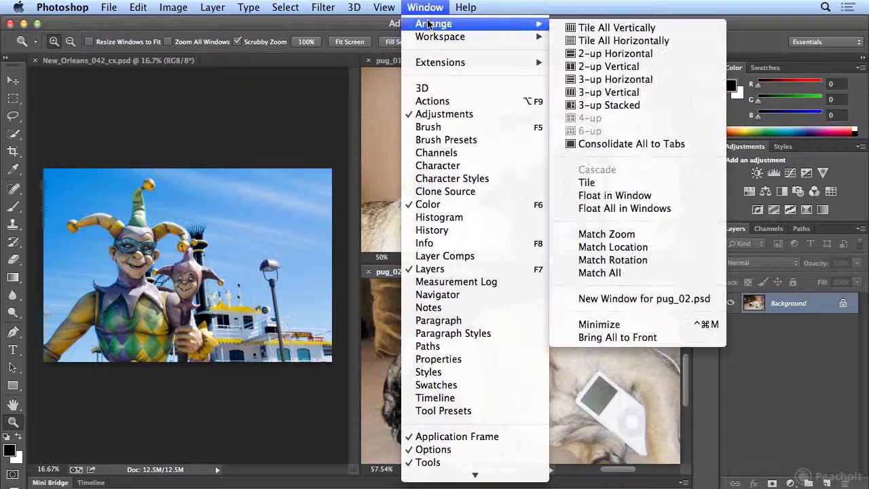
pyautogui.click(618, 146)
# Cycle repeatedly through the tabbed documents pug_02.psd, New_Orleans_042_cx.psd and pug_01.psd, ending on pug_01.psd.
pyautogui.click(211, 60)
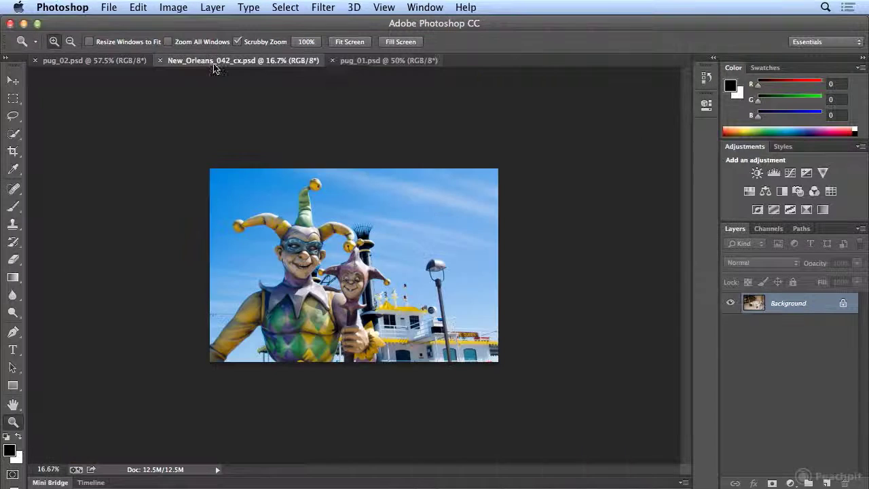
pyautogui.click(366, 60)
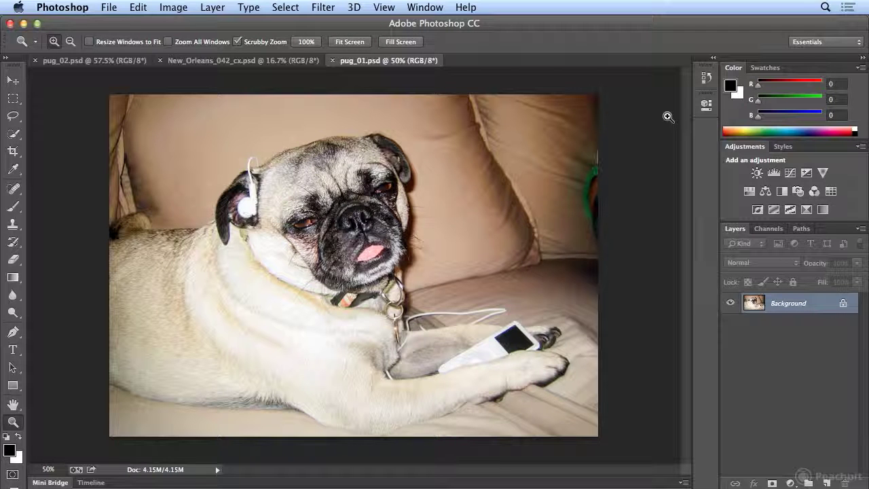
pyautogui.hotkey('ctrl', 'Tab')
pyautogui.hotkey('ctrl', 'Tab')
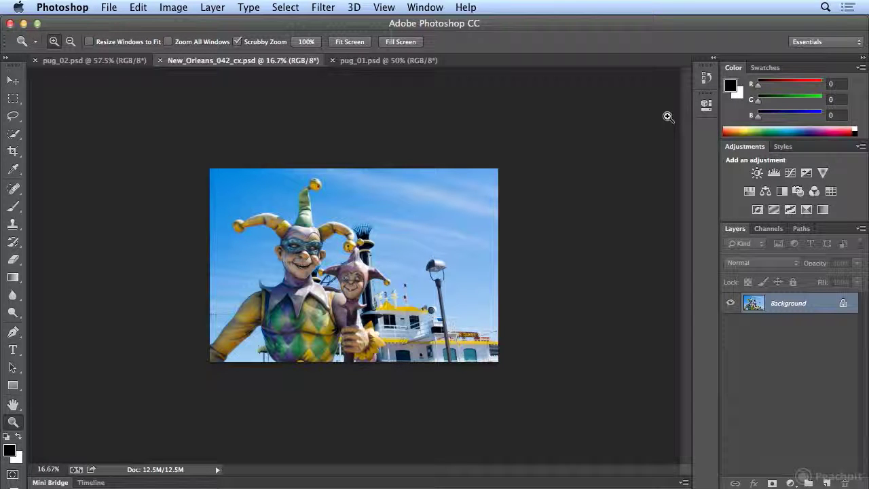
pyautogui.hotkey('ctrl', 'Tab')
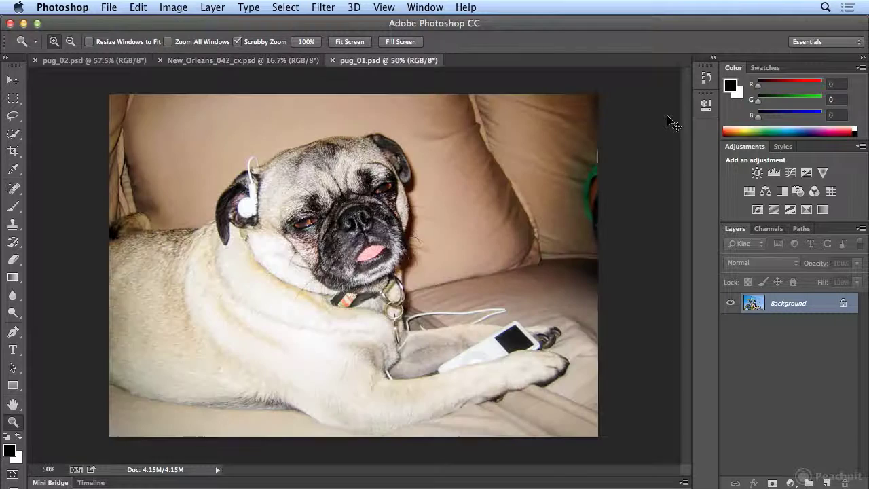
pyautogui.hotkey('ctrl', 'Tab')
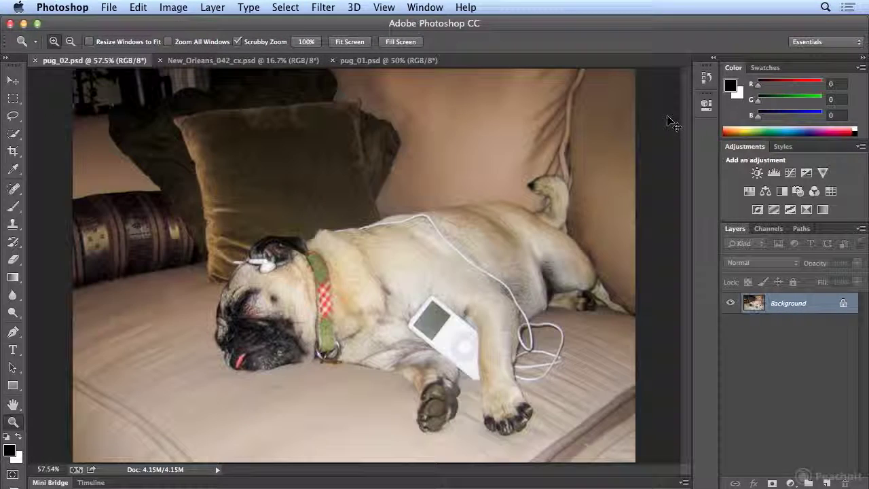
pyautogui.hotkey('ctrl', 'Tab')
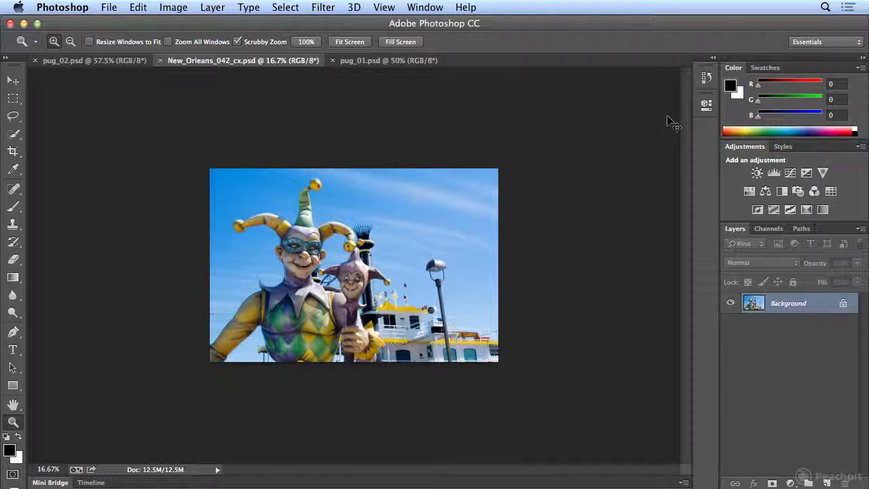
pyautogui.hotkey('ctrl', 'Tab')
pyautogui.hotkey('ctrl', 'Tab')
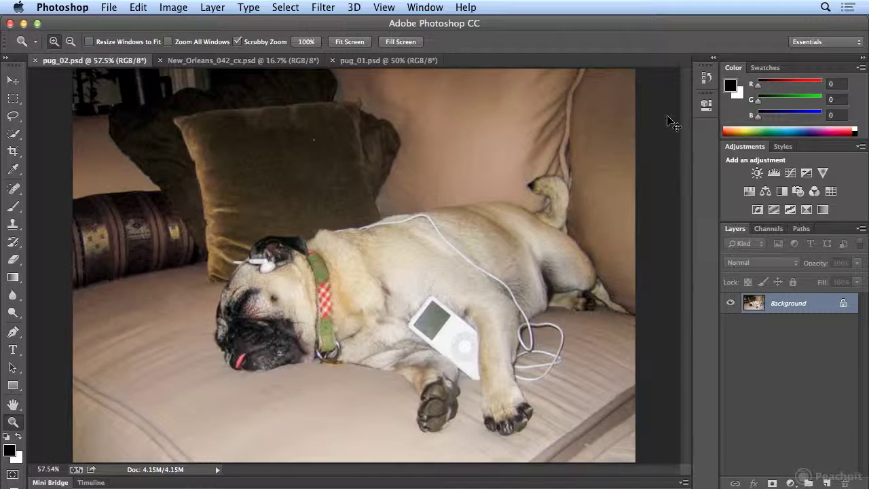
pyautogui.hotkey('ctrl', 'Tab')
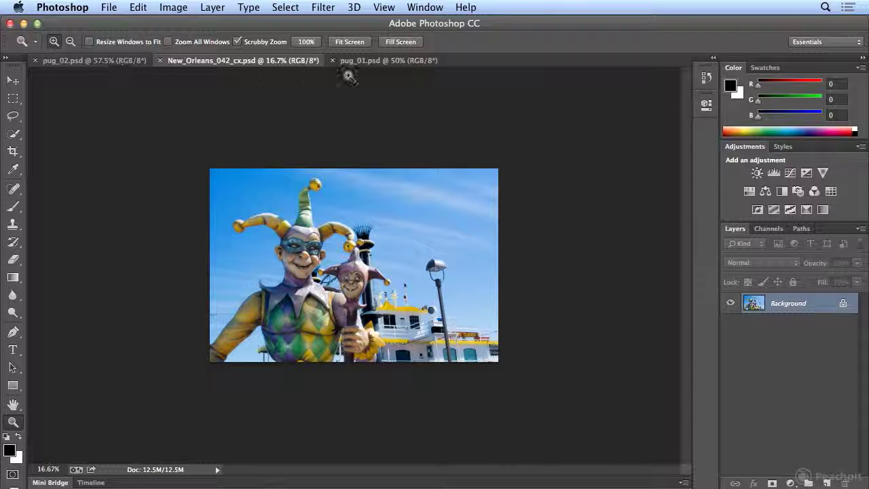
pyautogui.click(372, 61)
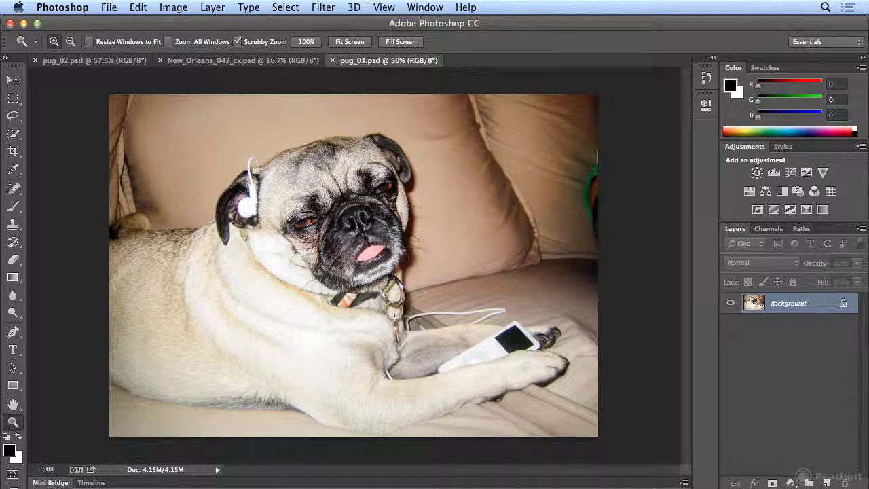
# Split pug_01.psd into its own vertical pane beside the tabbed pug_02.psd and New_Orleans_042_cx.psd.
pyautogui.click(424, 6)
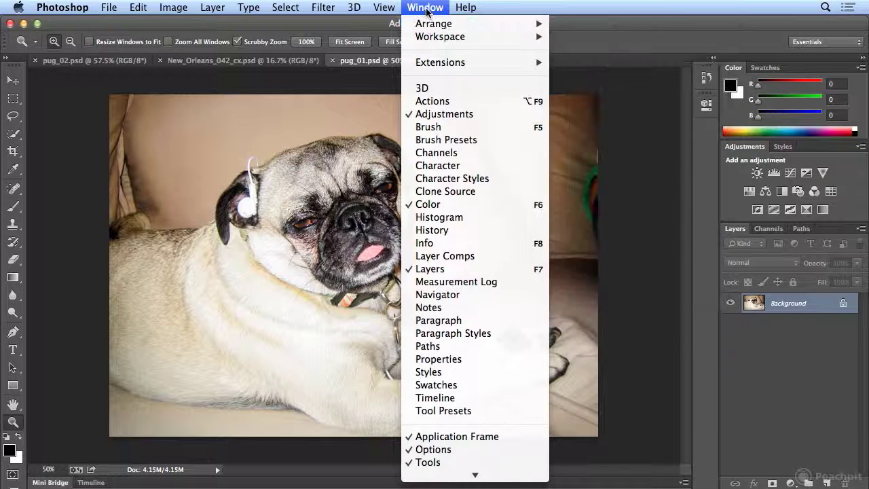
pyautogui.click(425, 8)
pyautogui.moveTo(370, 66); pyautogui.dragTo(690, 66)
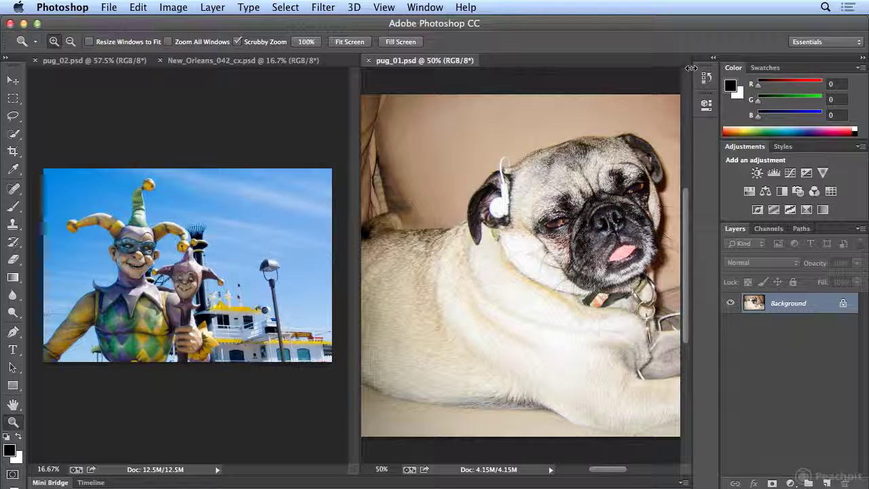